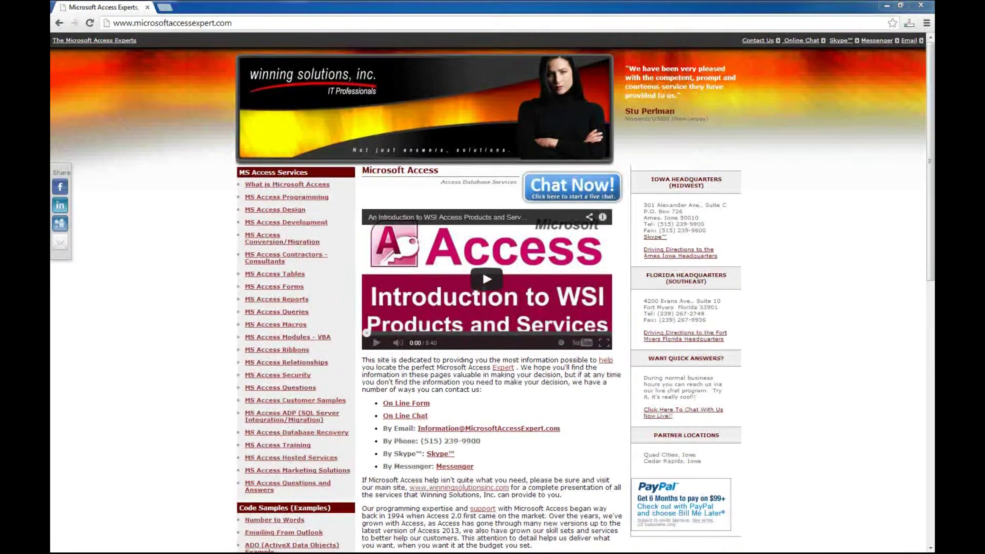
Step: Open the Basic Access Calendar Scheduling Database page from the site's Microsoft Access template databases list
{"action": "scroll", "coordinate": [493, 287], "scroll_direction": "down", "scroll_amount": 5}
{"action": "scroll", "coordinate": [492, 287], "scroll_direction": "down", "scroll_amount": 1}
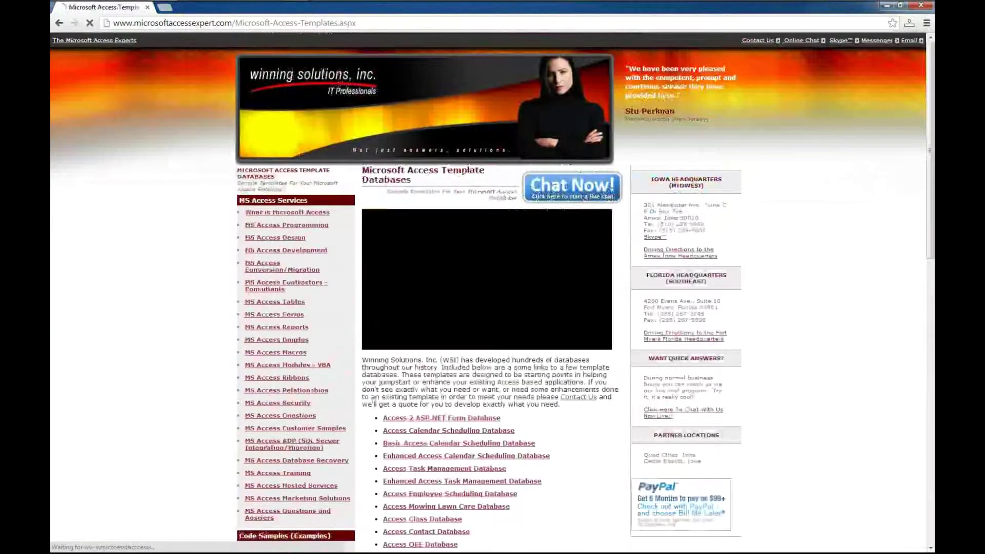
{"action": "scroll", "coordinate": [482, 217], "scroll_direction": "down", "scroll_amount": 1}
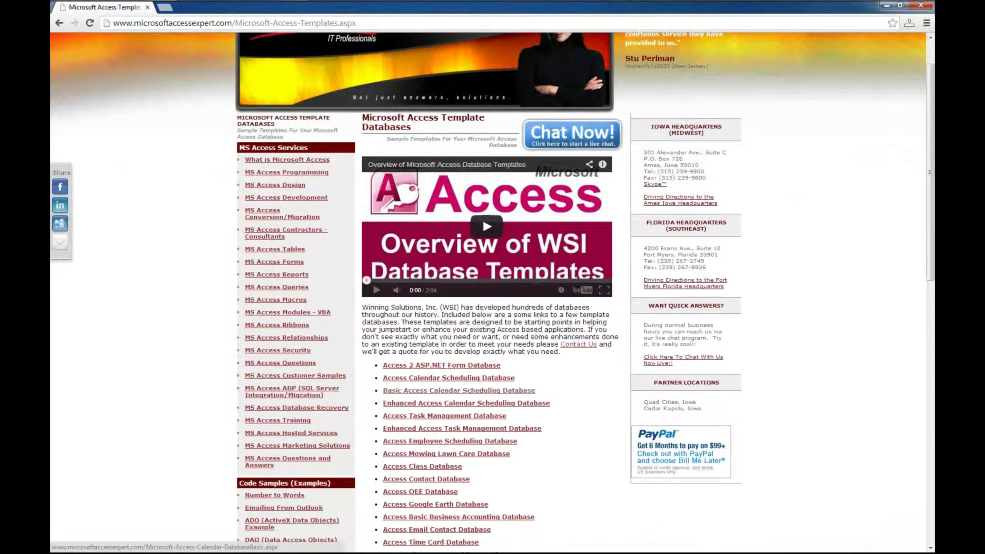
{"action": "left_click", "coordinate": [458, 391]}
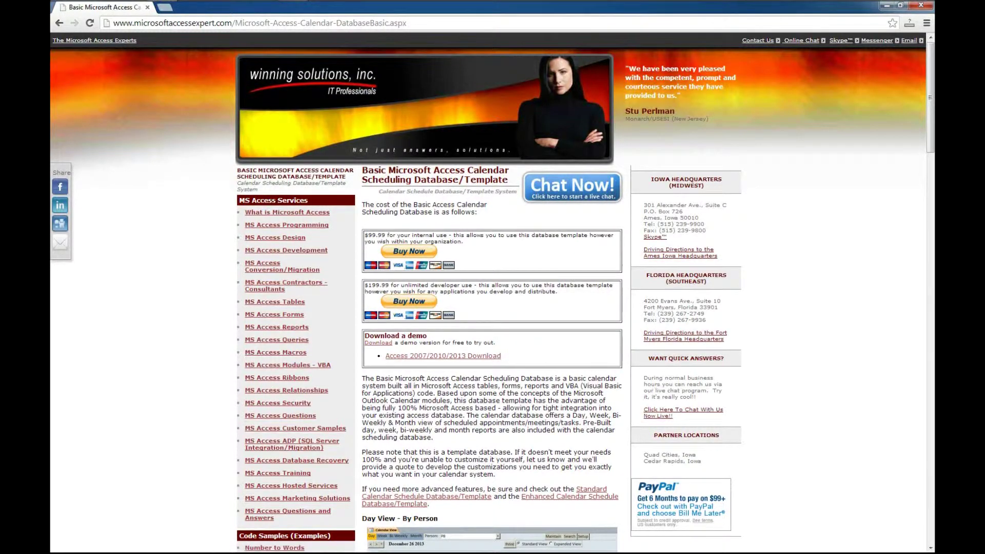
Step: Download the Access 2007/2010/2013 demo of the calendar database to the desktop and dismiss the downloads bar
{"action": "scroll", "coordinate": [493, 292], "scroll_direction": "down", "scroll_amount": 7}
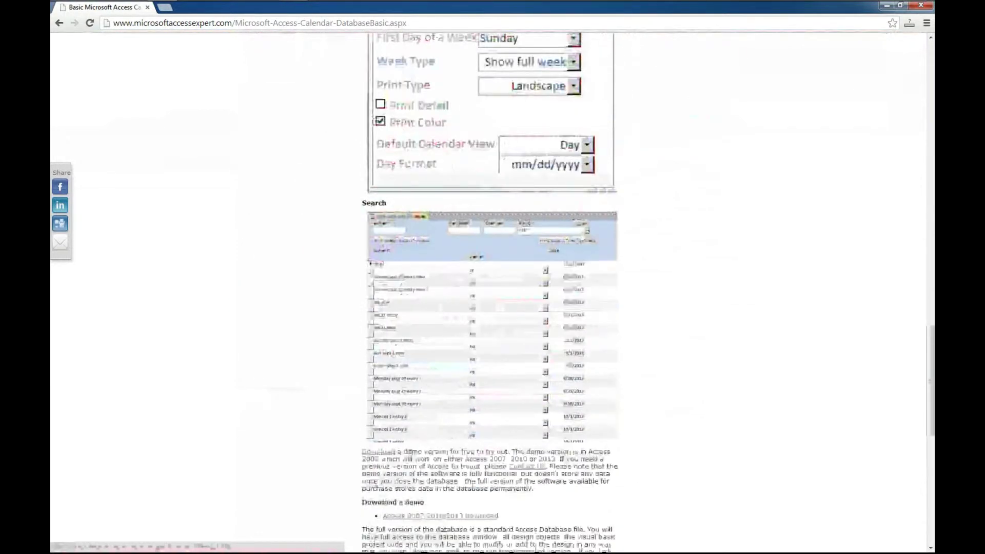
{"action": "scroll", "coordinate": [464, 359], "scroll_direction": "down", "scroll_amount": 3}
{"action": "right_click", "coordinate": [463, 359]}
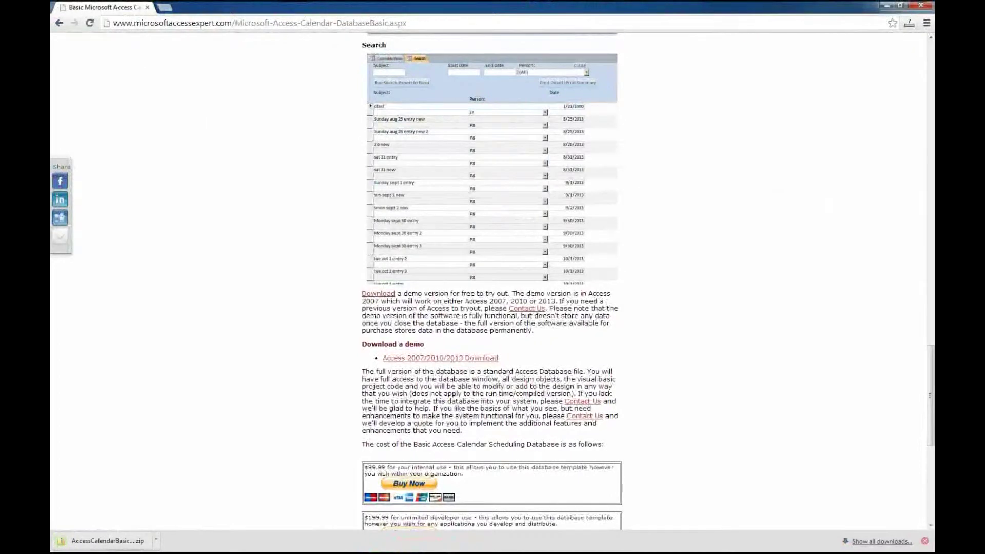
{"action": "left_click", "coordinate": [925, 541]}
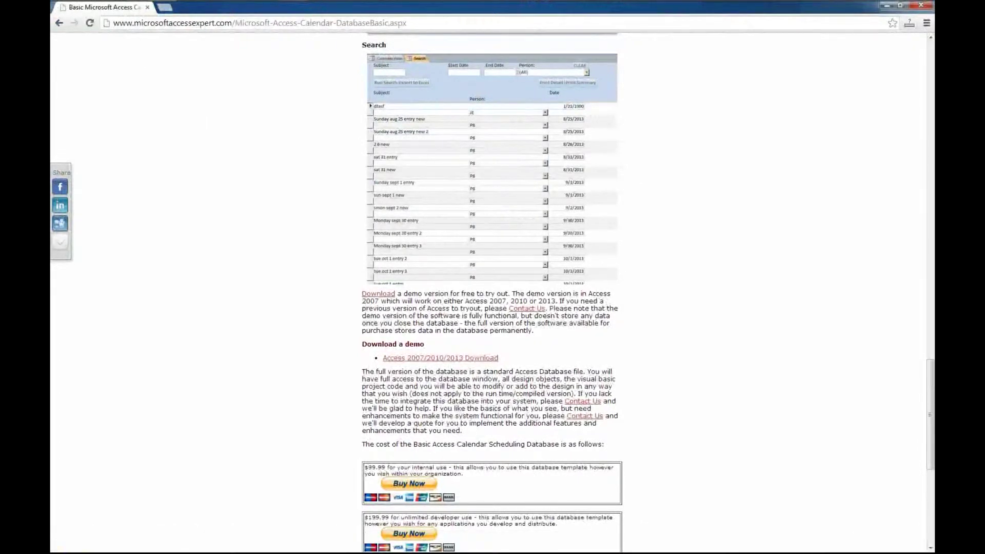
Step: Close the browser window to return to the desktop
{"action": "left_click", "coordinate": [900, 5]}
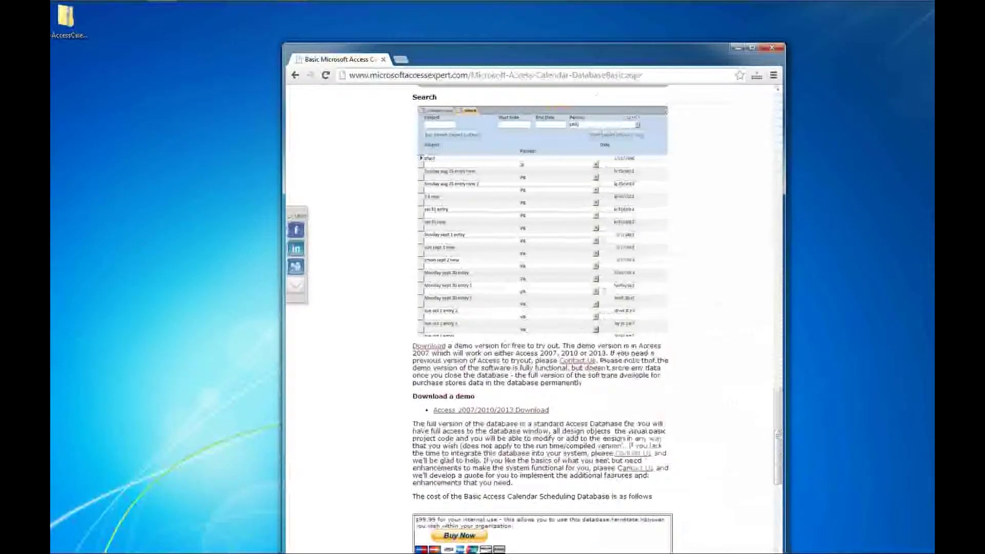
{"action": "left_click_drag", "start_coordinate": [590, 51], "coordinate": [623, 24]}
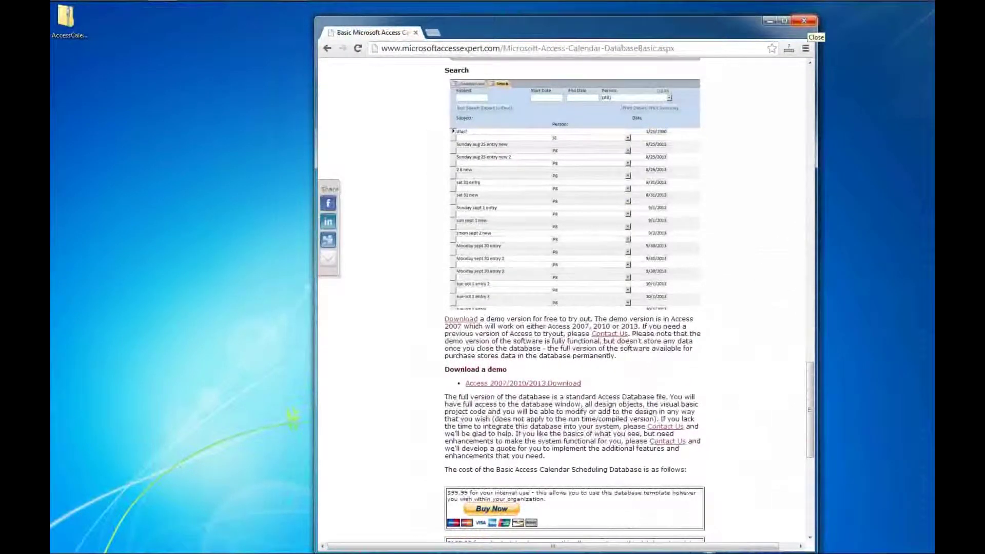
{"action": "left_click", "coordinate": [804, 20]}
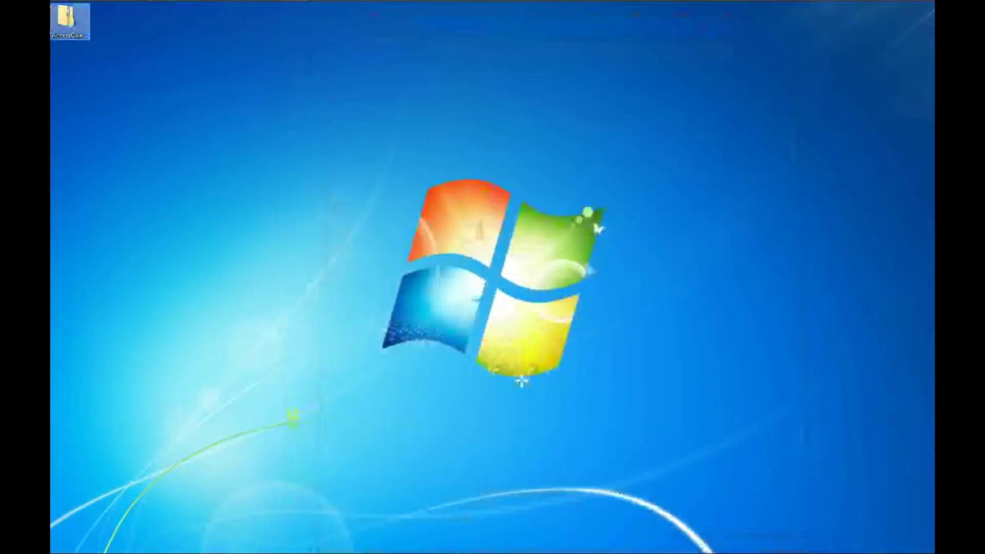
Step: Extract the downloaded calendar demo zip into the AccessCalendarBasicDemo folder on the desktop
{"action": "right_click", "coordinate": [70, 26]}
{"action": "left_click", "coordinate": [103, 49]}
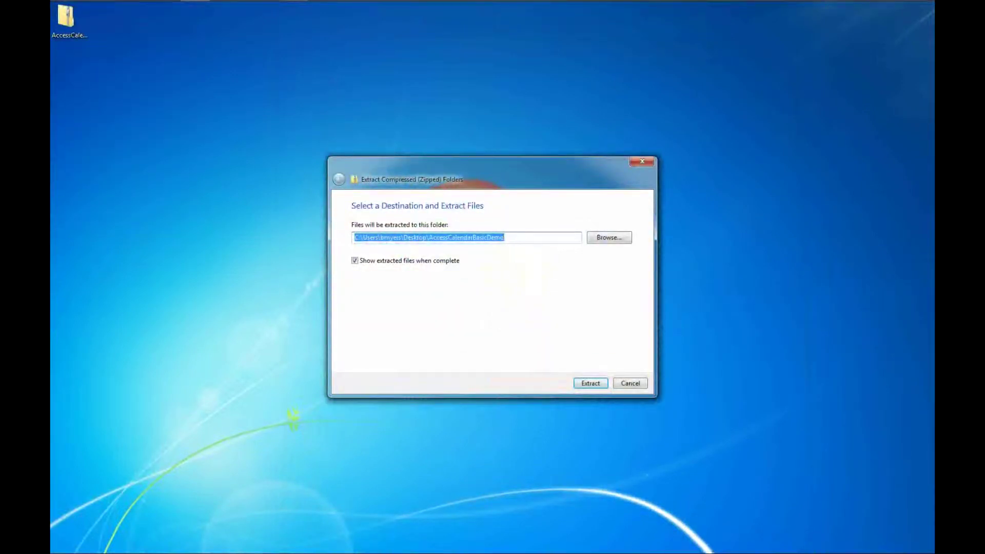
{"action": "key", "text": "Return"}
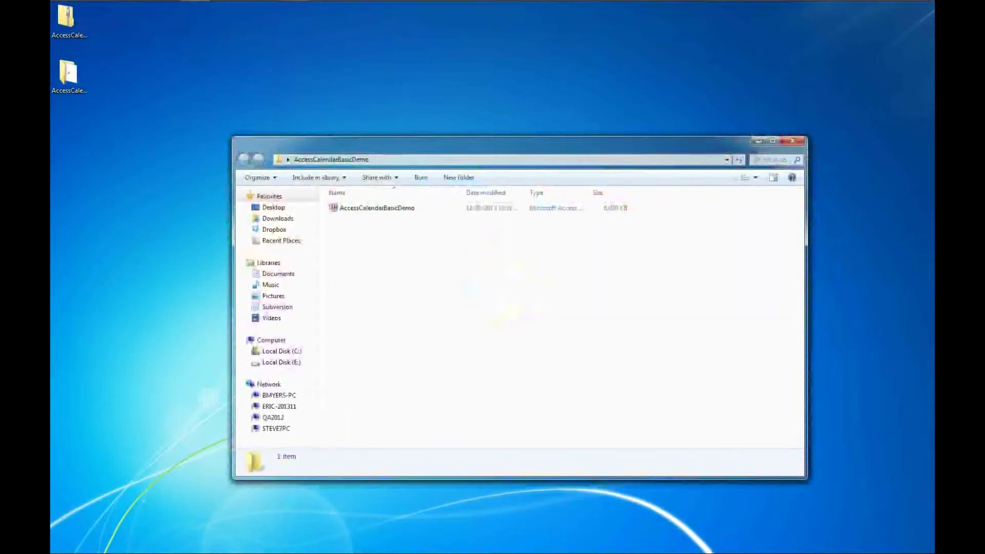
Step: Open the AccessCalendarBasicDemo database in Microsoft Access, allowing its content, and close the Demo information window
{"action": "double_click", "coordinate": [378, 207]}
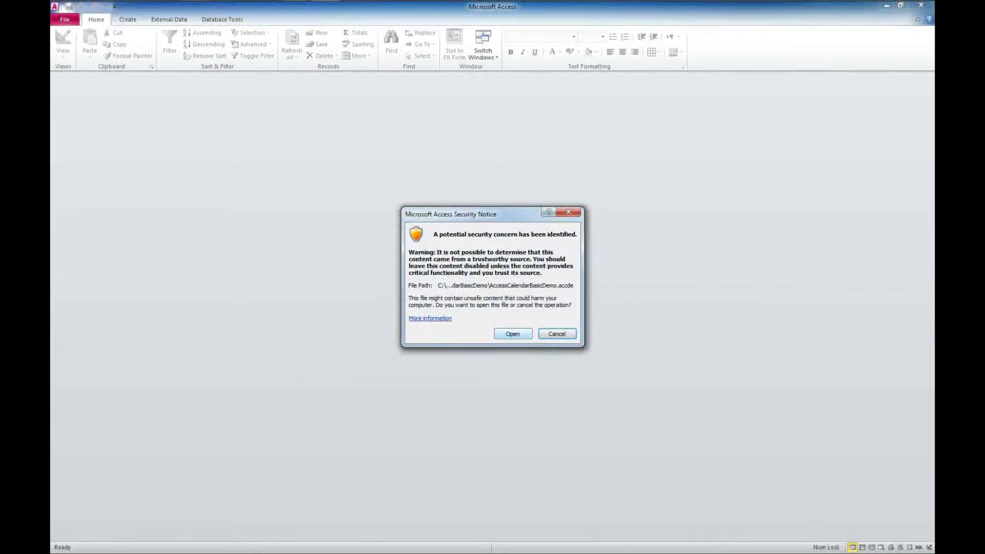
{"action": "left_click", "coordinate": [514, 334]}
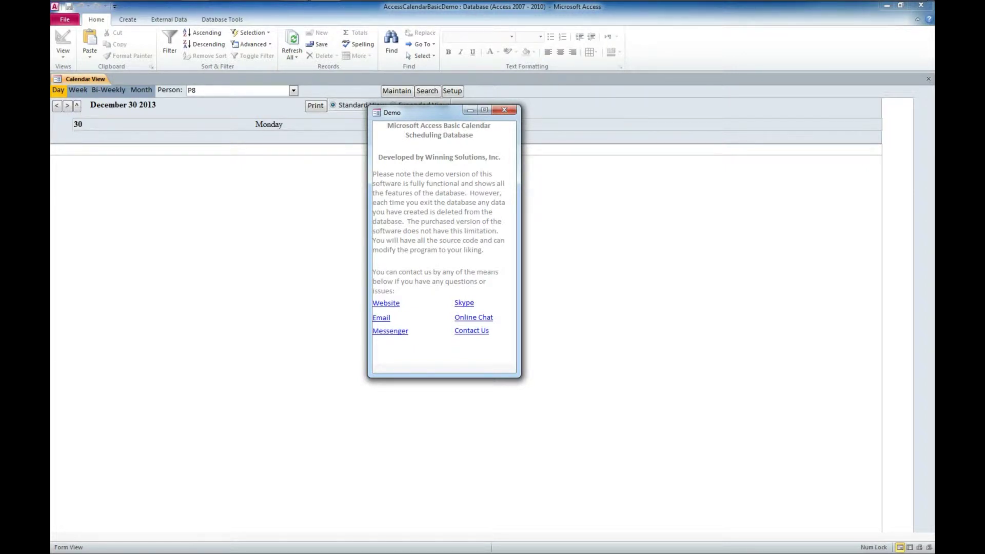
{"action": "left_click", "coordinate": [505, 110]}
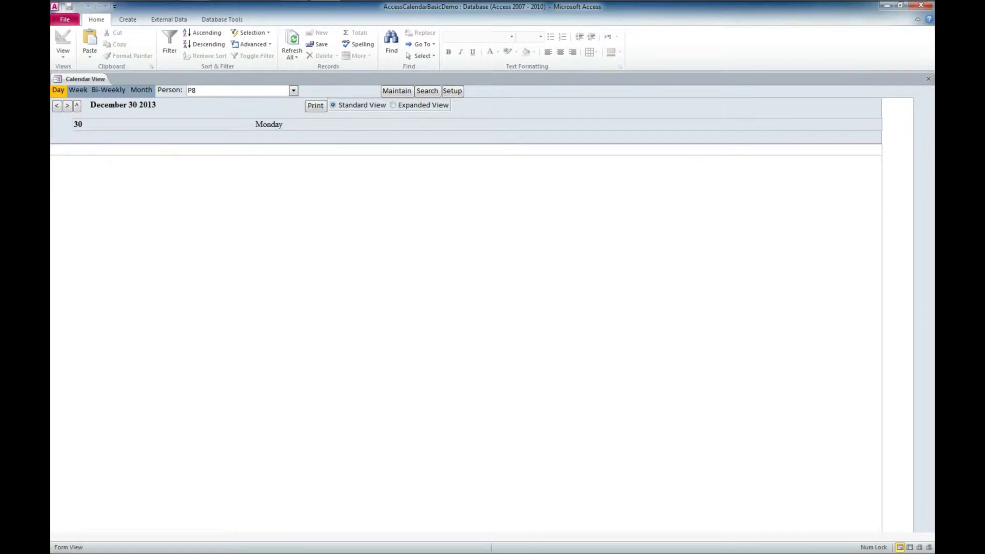
Step: Switch the calendar through the Week and Bi-Weekly views to the Month view
{"action": "left_click", "coordinate": [78, 90]}
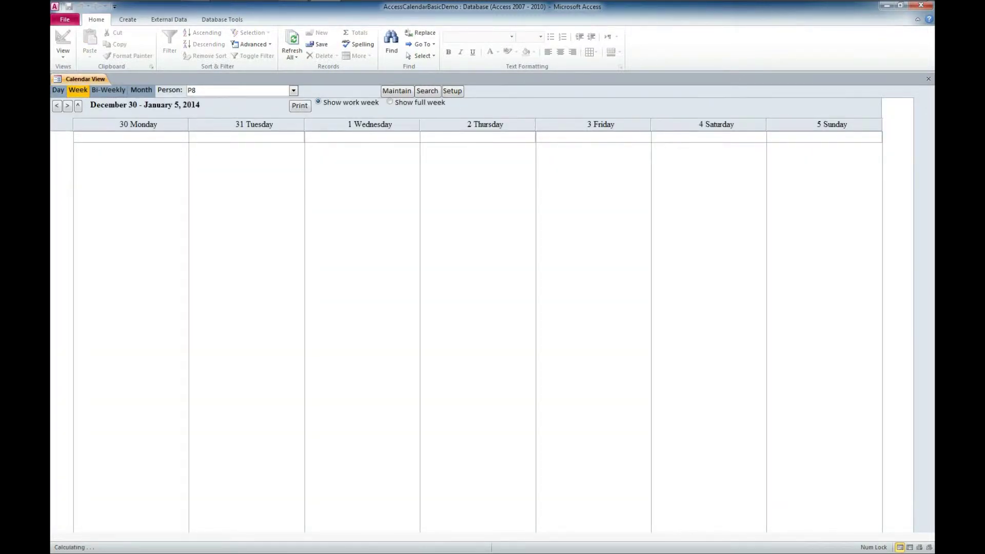
{"action": "left_click", "coordinate": [108, 90]}
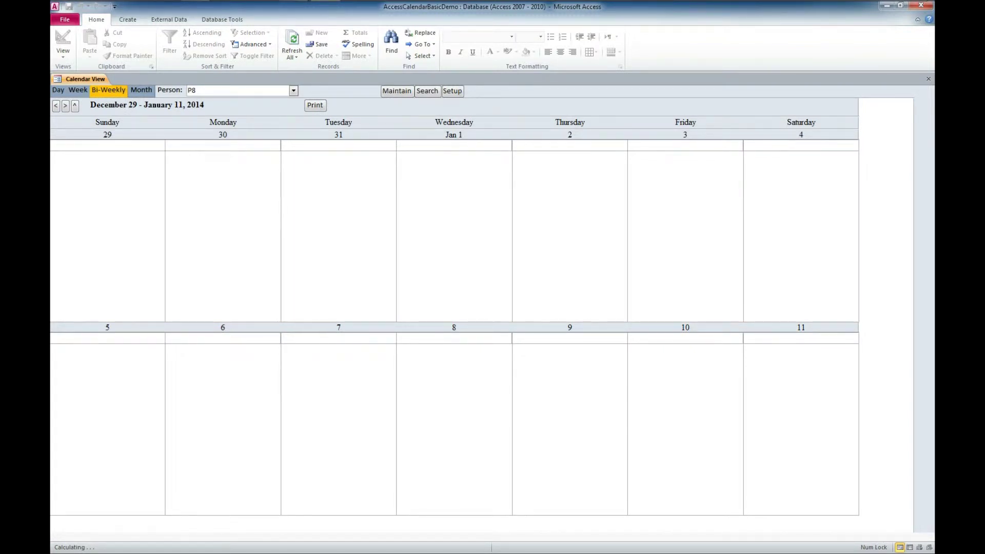
{"action": "left_click", "coordinate": [141, 90]}
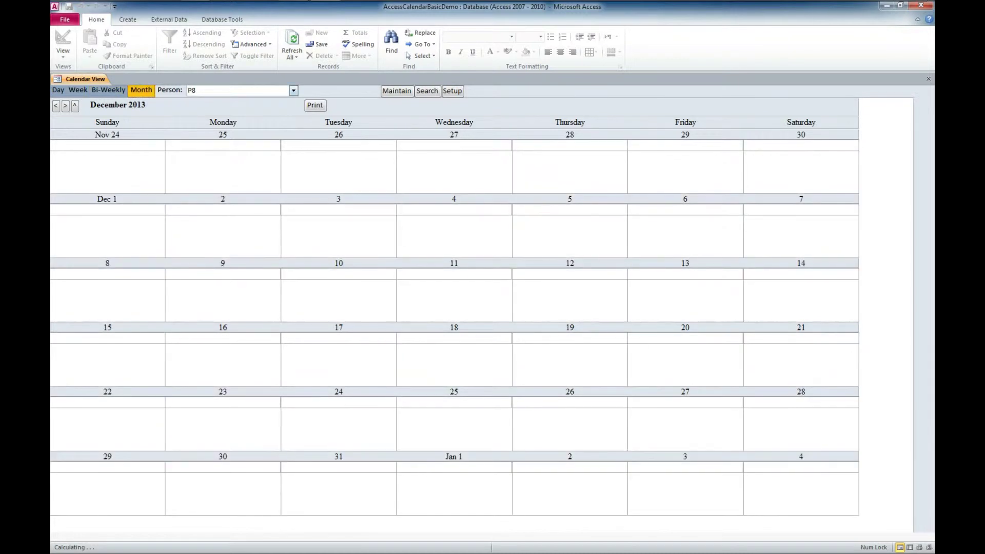
Step: Check the persons available for the calendar and open the people lookup maintenance
{"action": "left_click", "coordinate": [294, 91]}
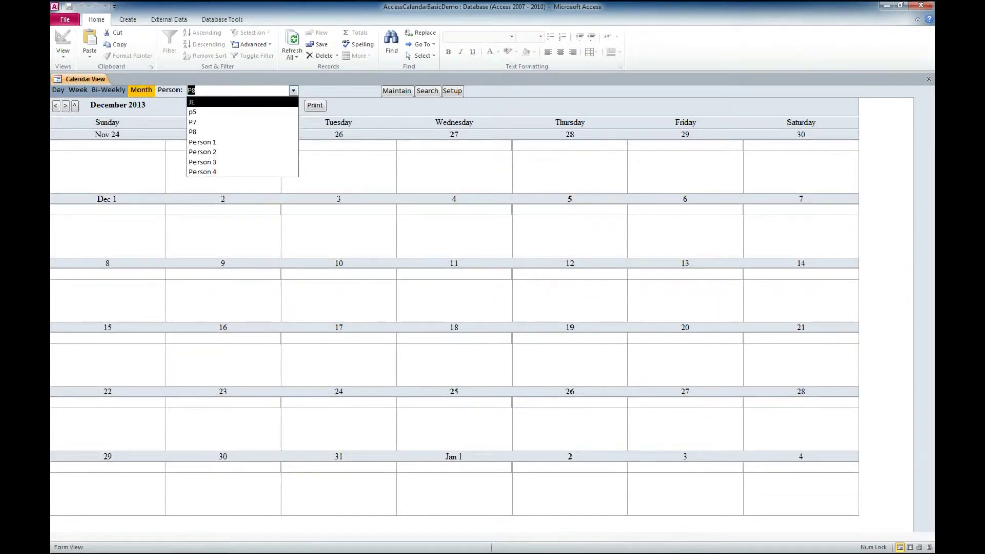
{"action": "left_click", "coordinate": [225, 102]}
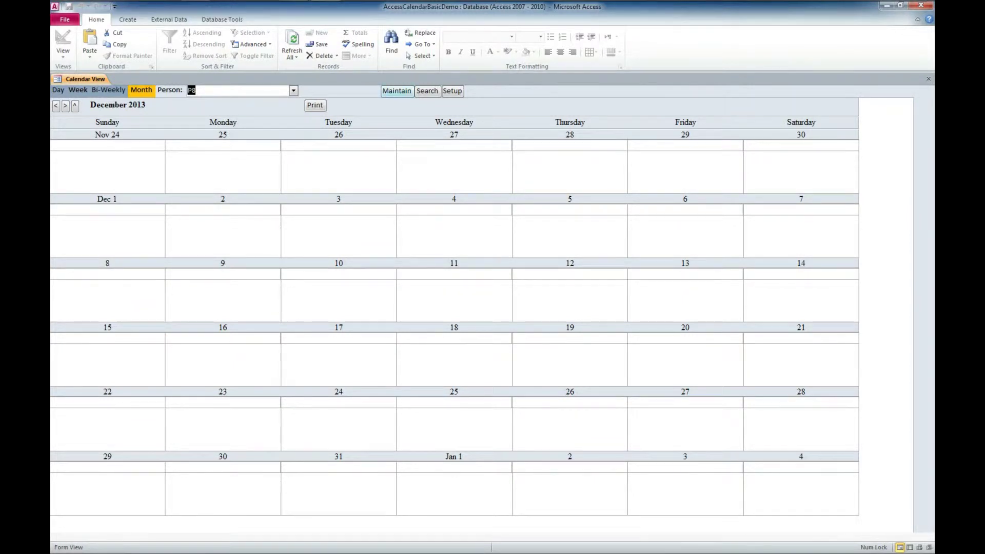
{"action": "key", "text": "Tab"}
{"action": "key", "text": "Return"}
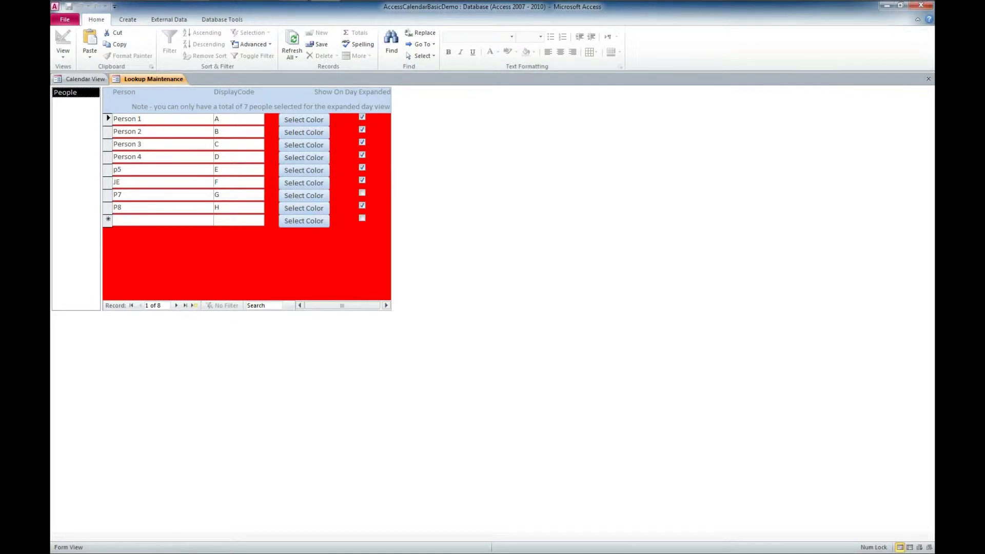
Step: Set the color of person P8 to orange and close the lookup maintenance
{"action": "left_click", "coordinate": [107, 195]}
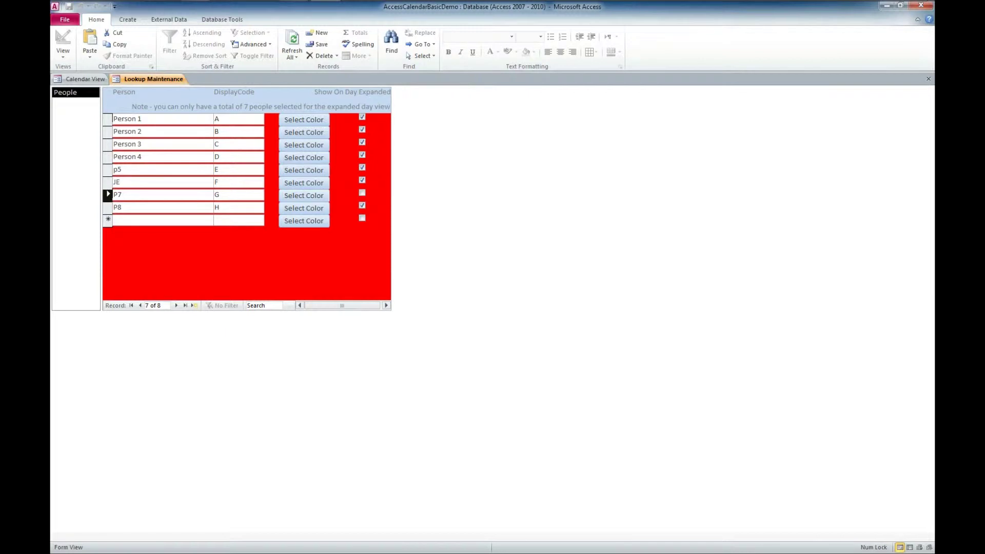
{"action": "left_click", "coordinate": [304, 209]}
{"action": "left_click", "coordinate": [308, 208]}
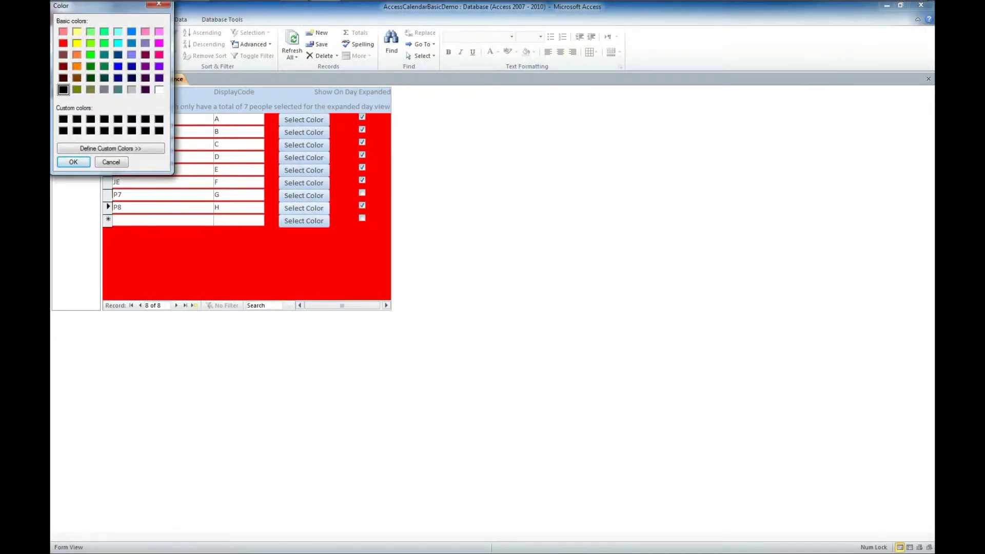
{"action": "left_click", "coordinate": [77, 55]}
{"action": "left_click", "coordinate": [74, 162]}
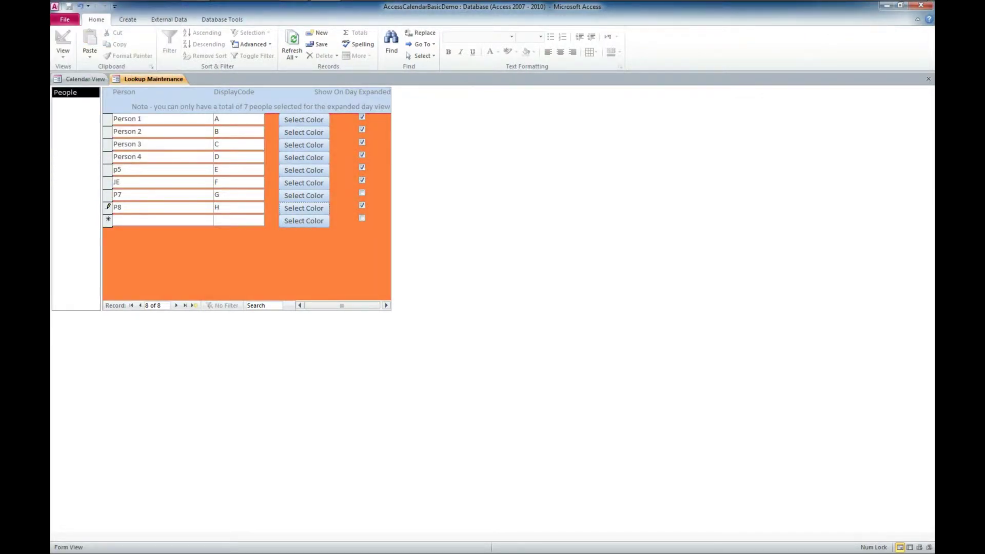
{"action": "left_click", "coordinate": [928, 78]}
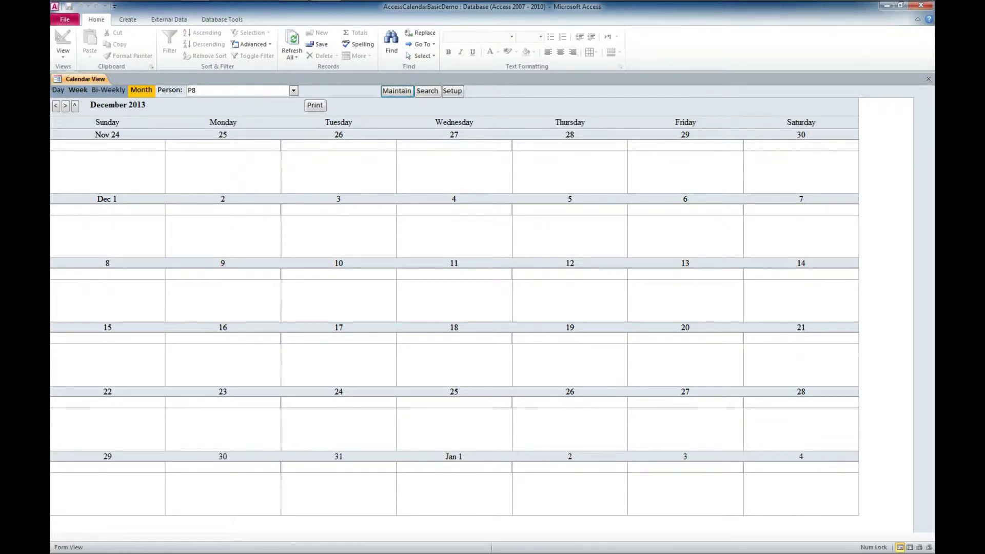
Step: Add the entries "This is a new item" and "This is another new item" to Monday, December 30
{"action": "left_click", "coordinate": [222, 468]}
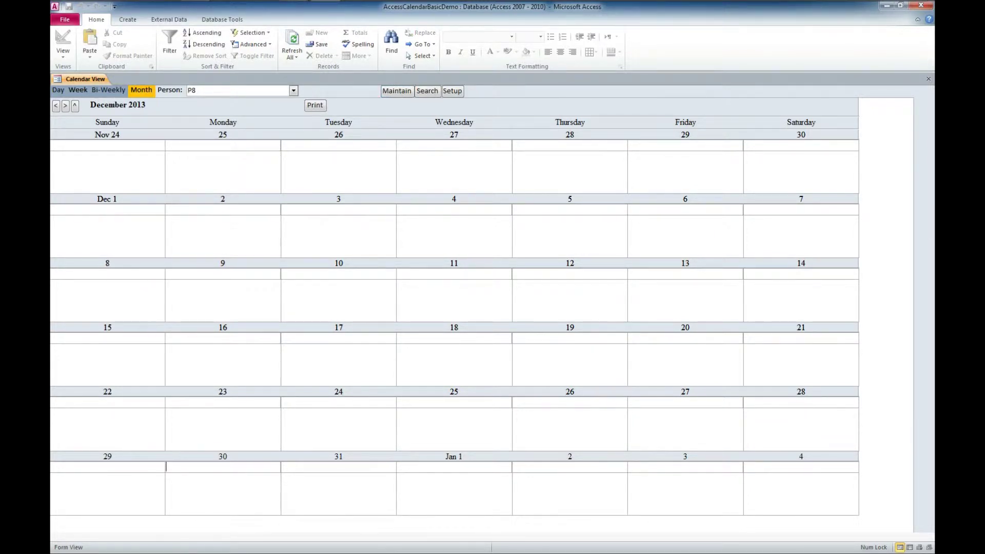
{"action": "type", "text": "Th"}
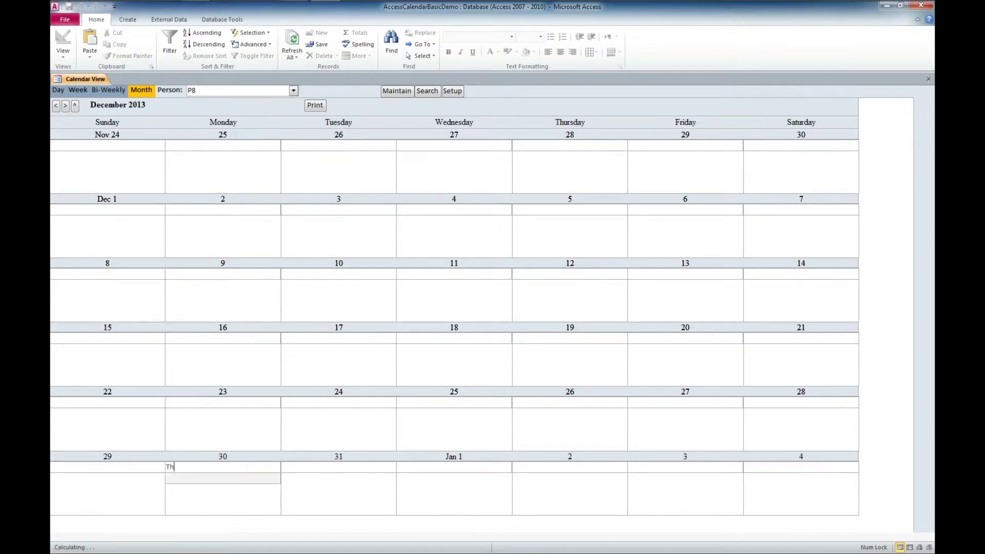
{"action": "type", "text": "is is a new item"}
{"action": "key", "text": "Return"}
{"action": "type", "text": "This is"}
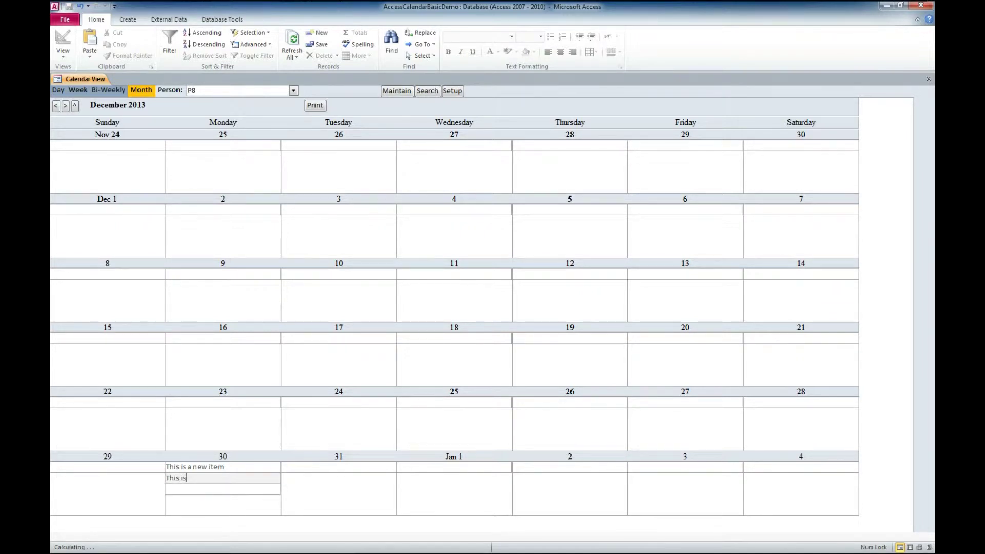
{"action": "type", "text": " another new item"}
{"action": "key", "text": "Return"}
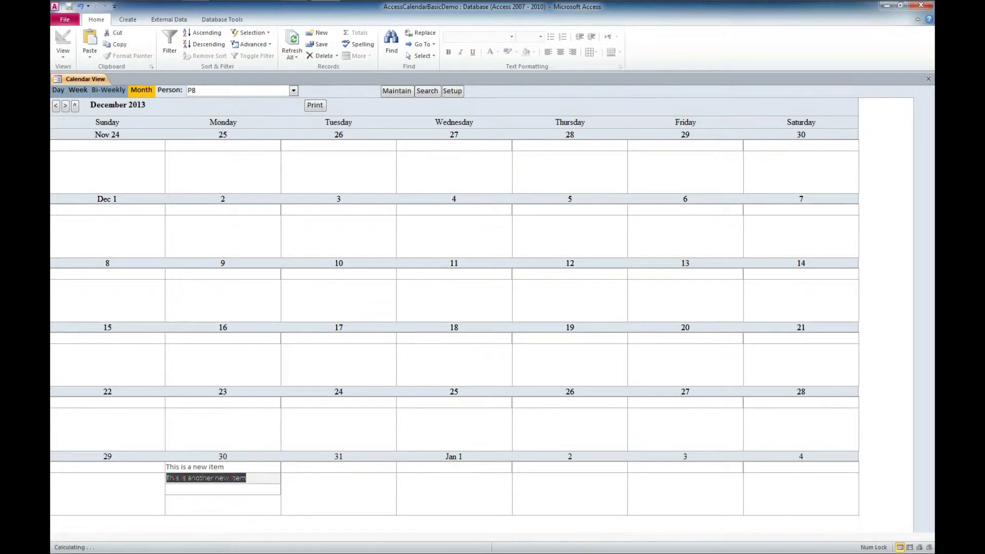
{"action": "left_click", "coordinate": [216, 145]}
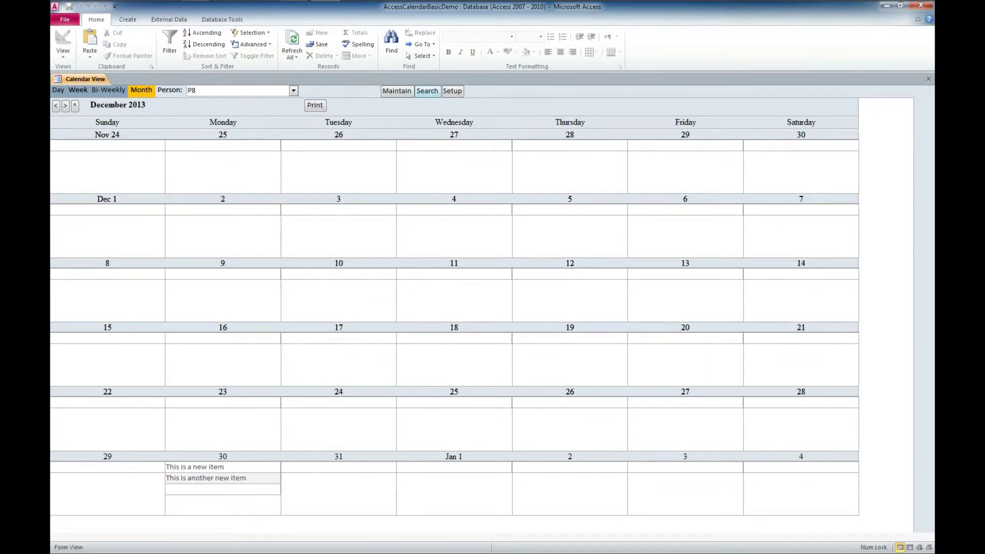
Step: Preview the printed December 2013 month calendar for P8, and close the preview
{"action": "left_click", "coordinate": [315, 105]}
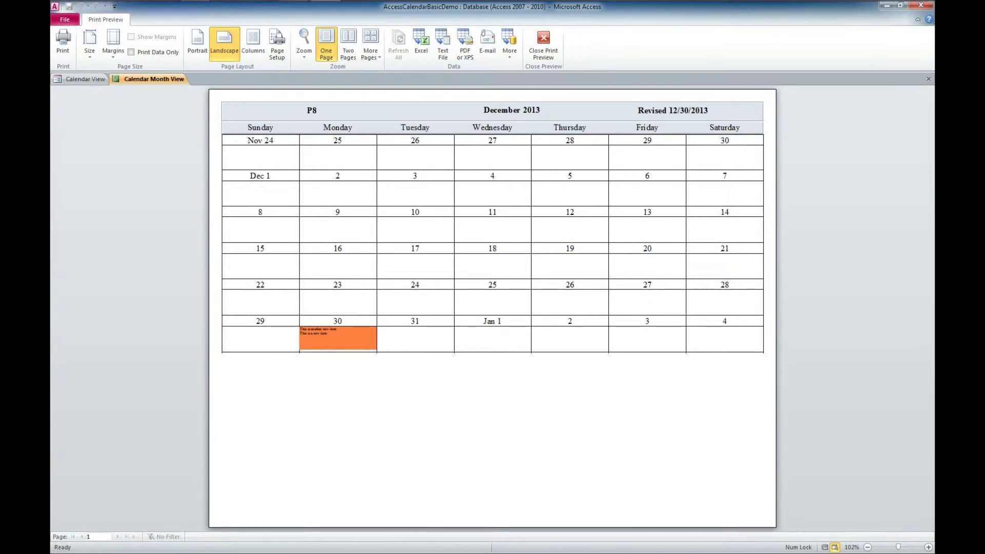
{"action": "left_click", "coordinate": [928, 79]}
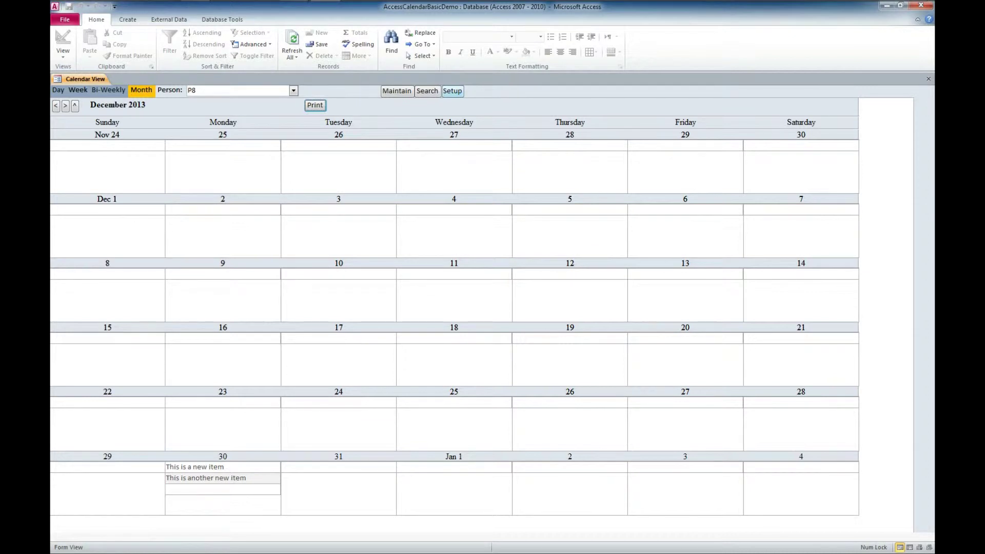
Step: Open the general setup and examine the available week type and print type options without changing them
{"action": "left_click", "coordinate": [452, 91]}
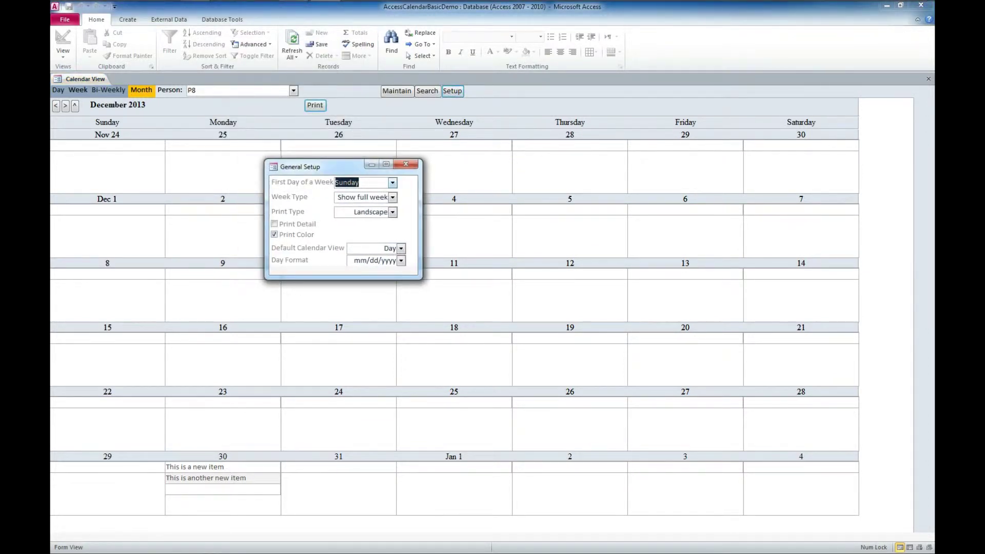
{"action": "left_click", "coordinate": [393, 198]}
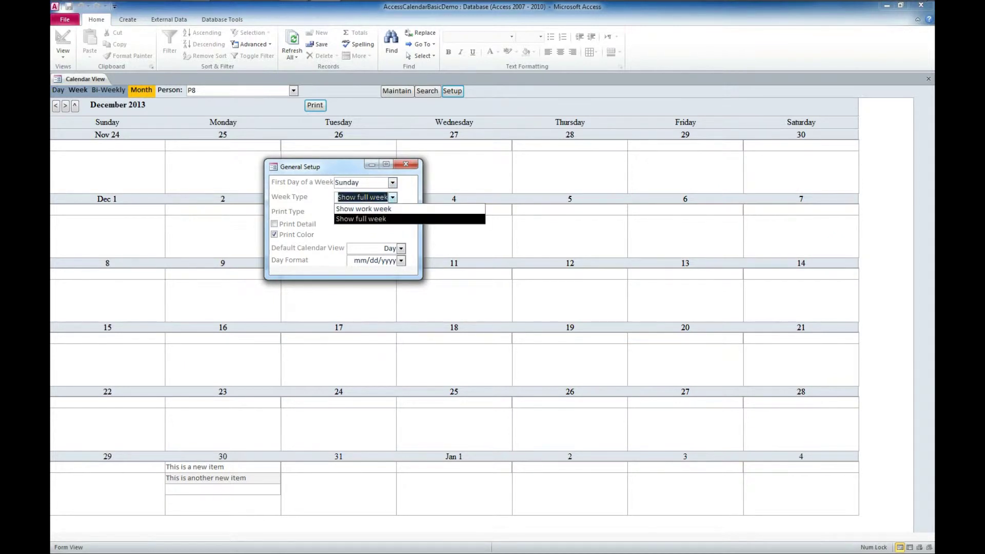
{"action": "key", "text": "Up"}
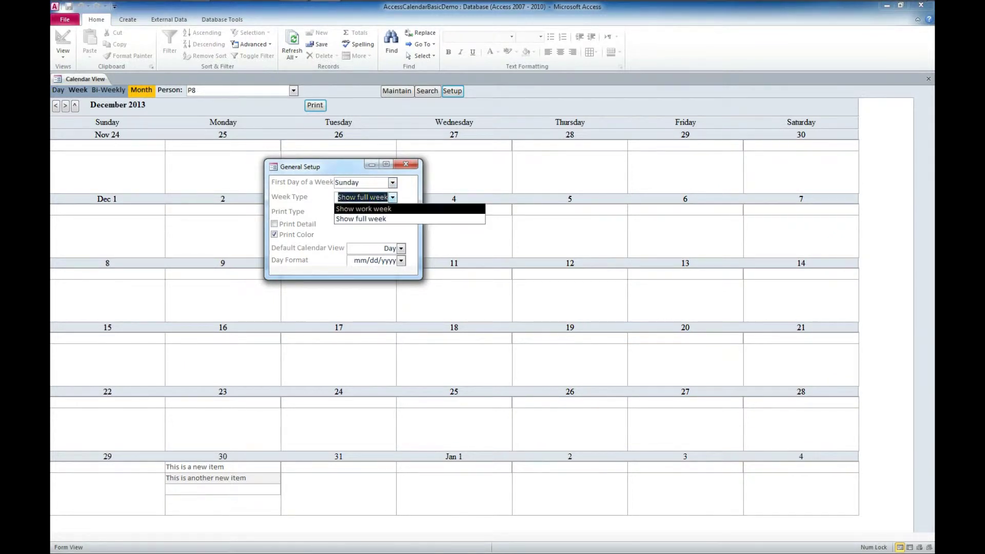
{"action": "key", "text": "Escape"}
{"action": "key", "text": "Tab"}
{"action": "key", "text": "alt+Down"}
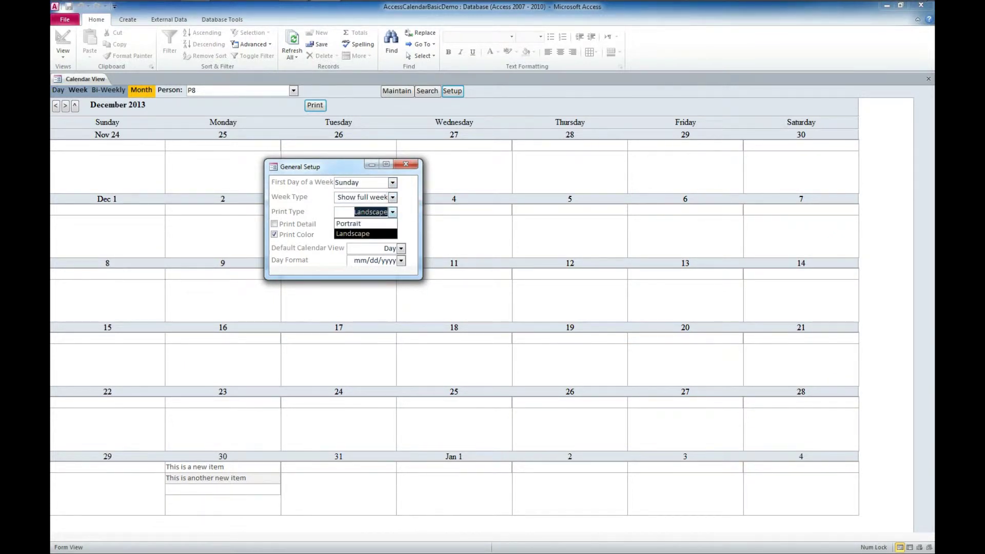
{"action": "key", "text": "Up"}
{"action": "key", "text": "Escape"}
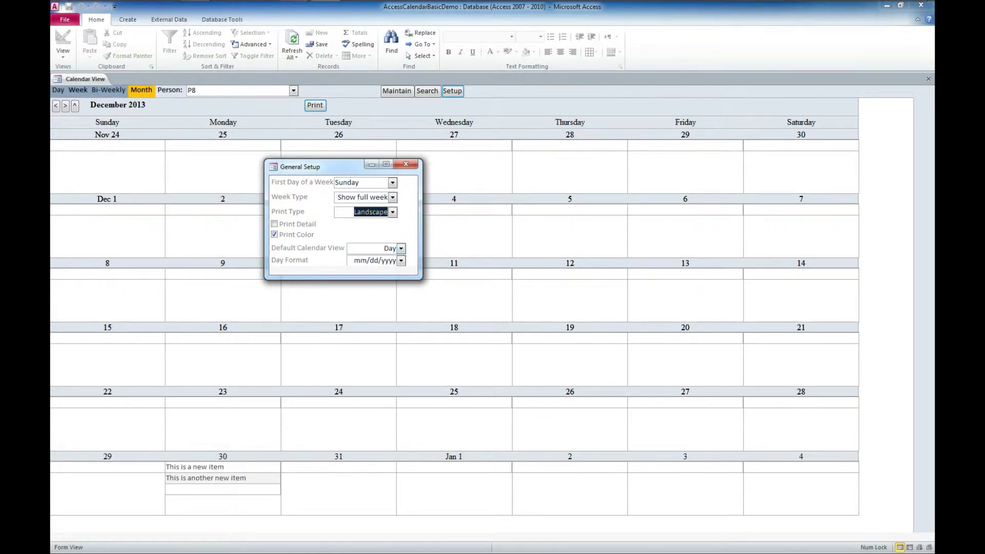
Step: Examine the default calendar view and day format options, and close the general setup
{"action": "left_click", "coordinate": [401, 248]}
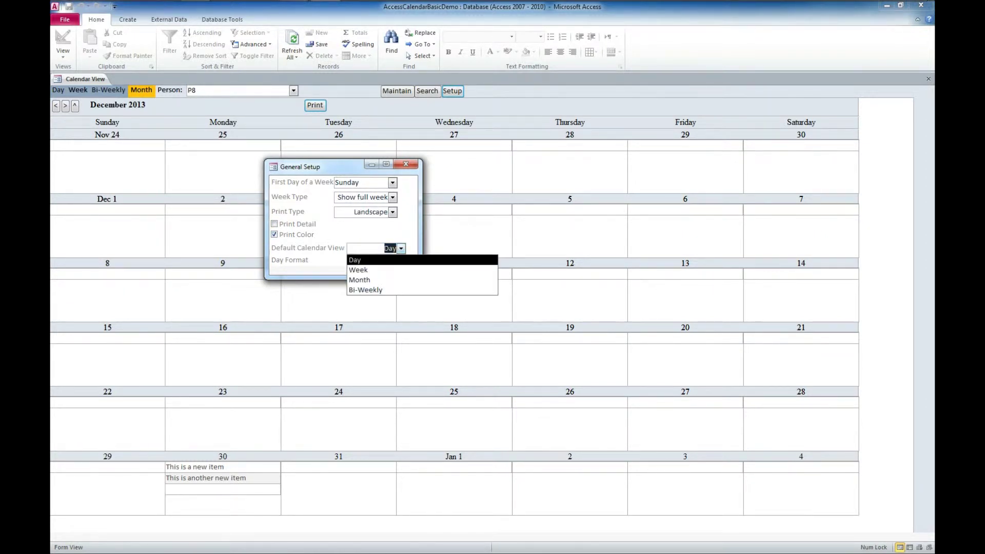
{"action": "left_click", "coordinate": [401, 249]}
{"action": "key", "text": "Tab"}
{"action": "key", "text": "alt+Down"}
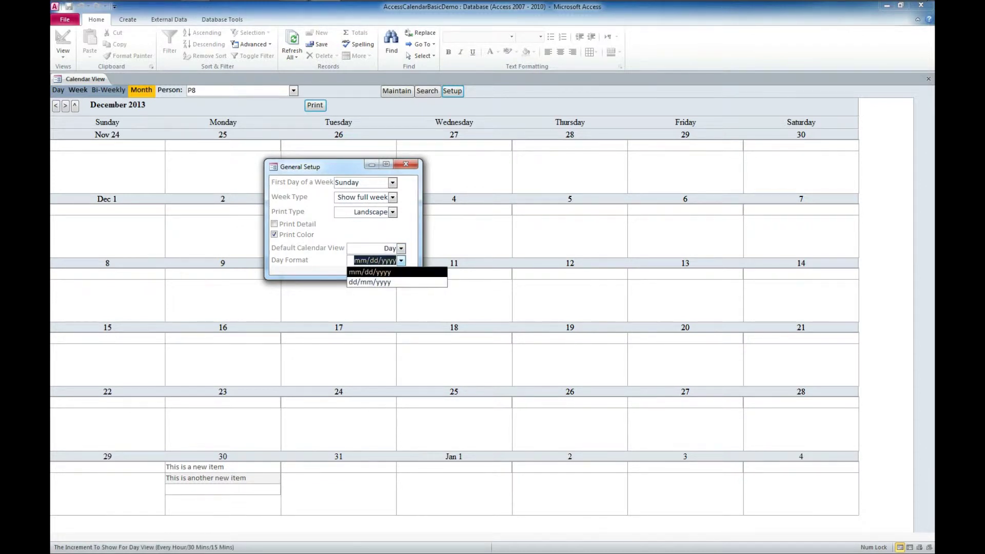
{"action": "key", "text": "Escape"}
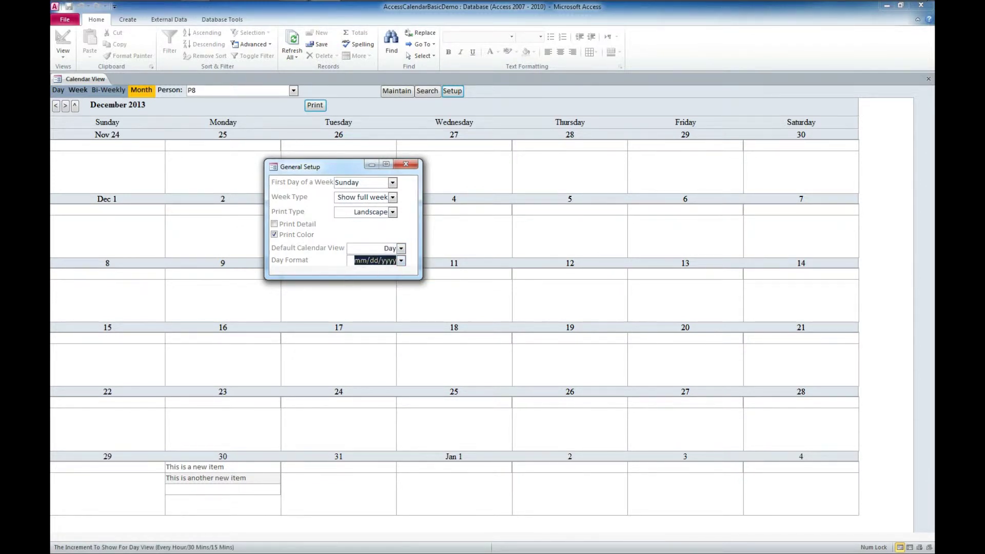
{"action": "left_click", "coordinate": [406, 164]}
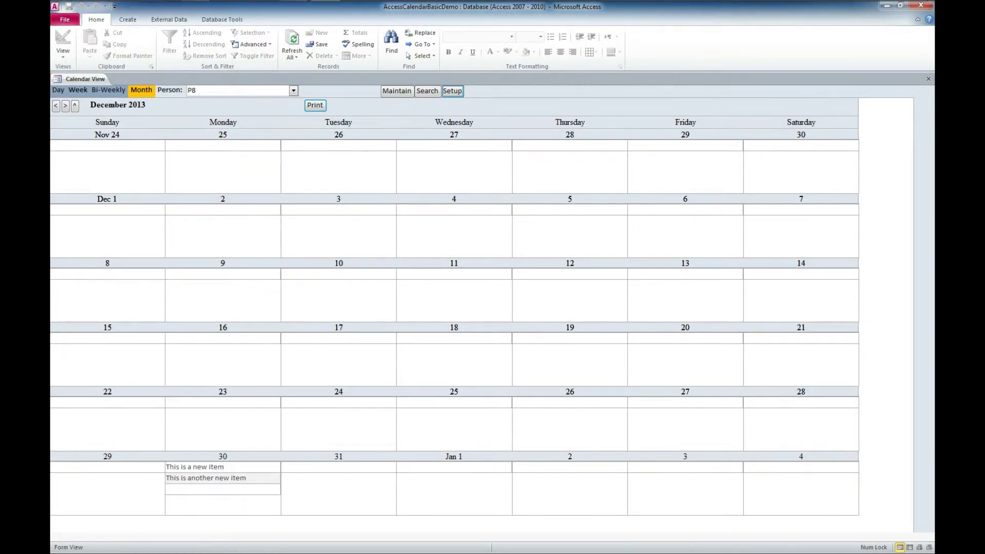
Step: Open the appointment search and run it for person P8
{"action": "left_click", "coordinate": [427, 91]}
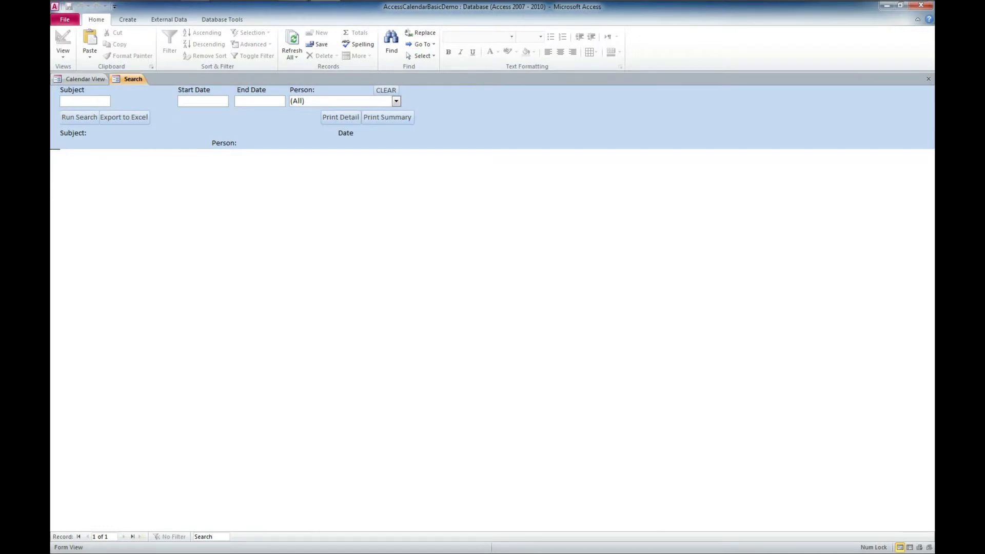
{"action": "left_click", "coordinate": [396, 101]}
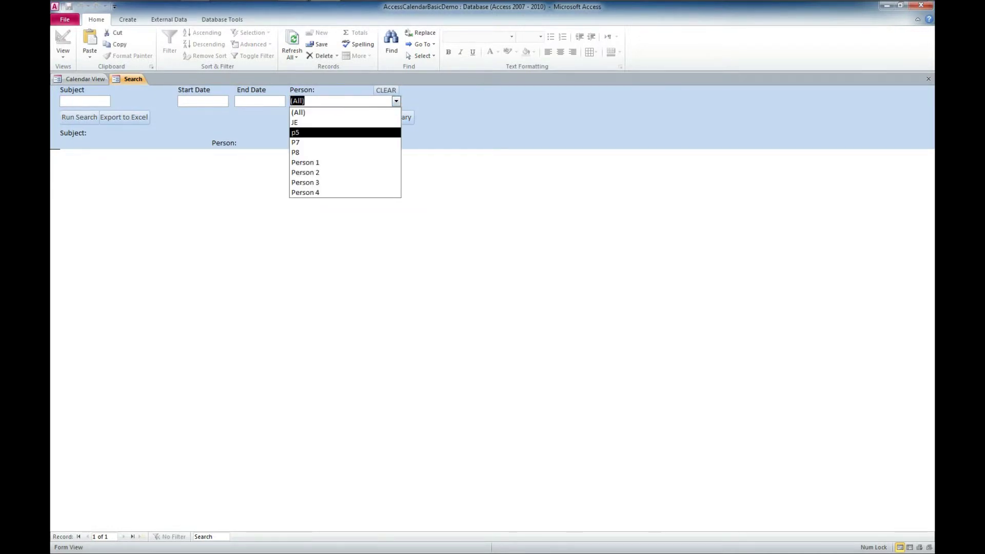
{"action": "left_click", "coordinate": [344, 153]}
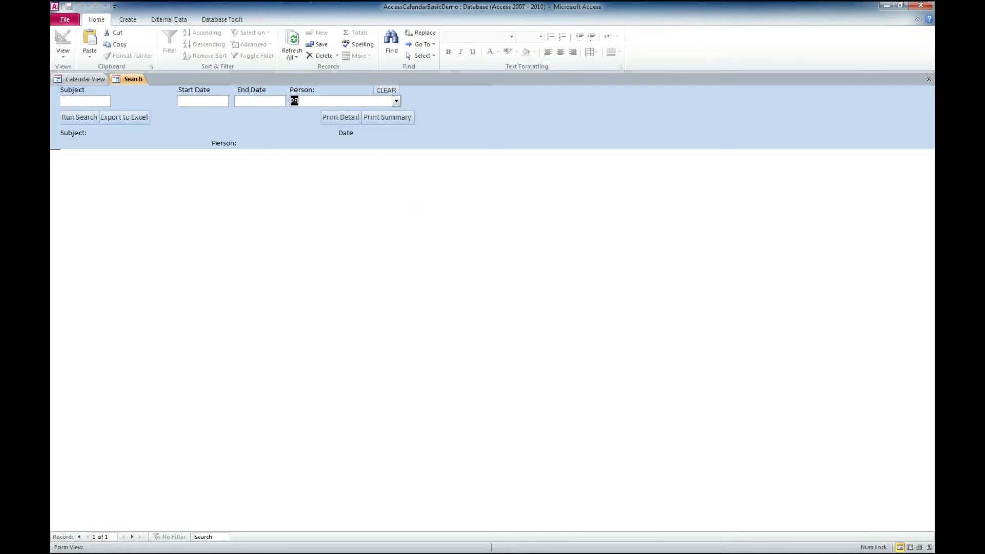
{"action": "left_click", "coordinate": [80, 117]}
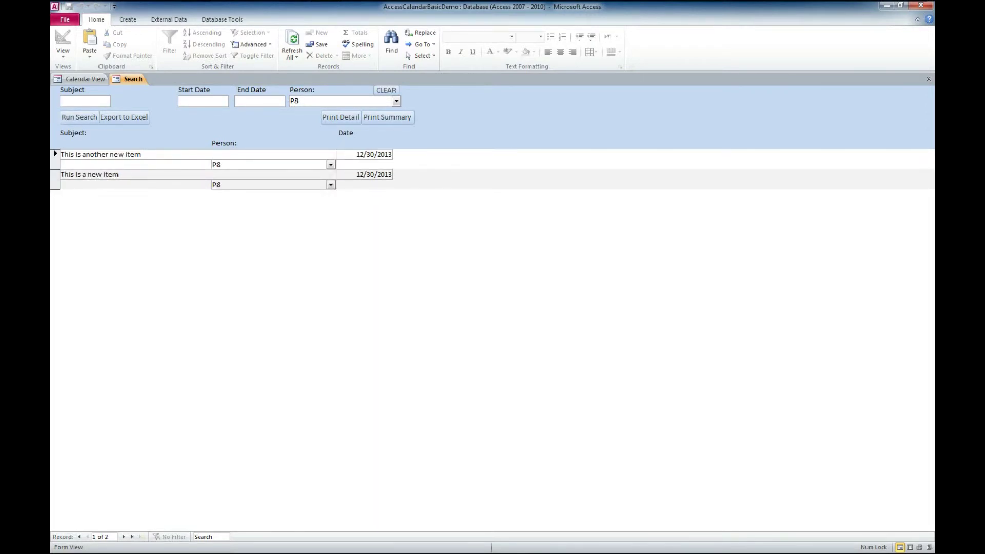
Step: Preview the detail and summary reports of the P8 search results, closing each preview
{"action": "left_click", "coordinate": [341, 117]}
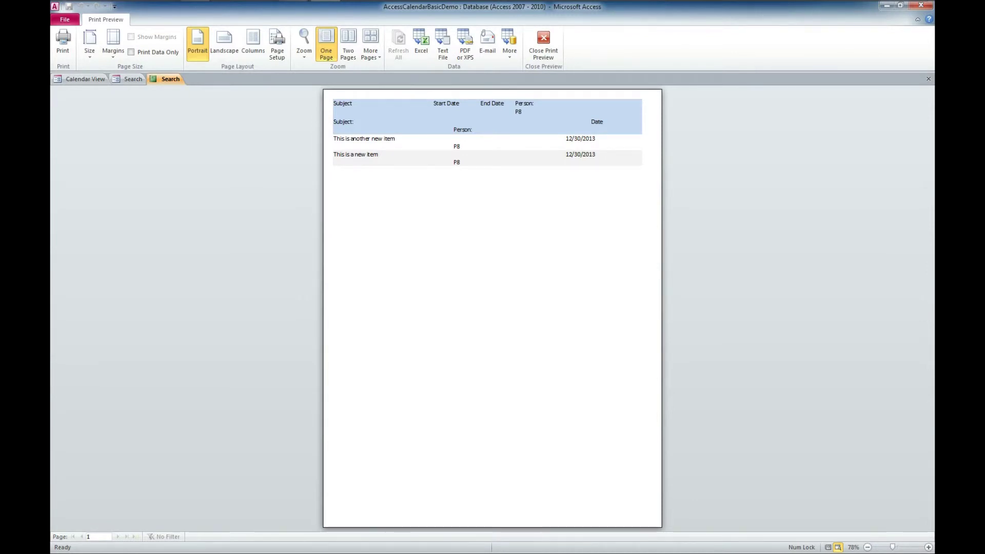
{"action": "left_click", "coordinate": [929, 79]}
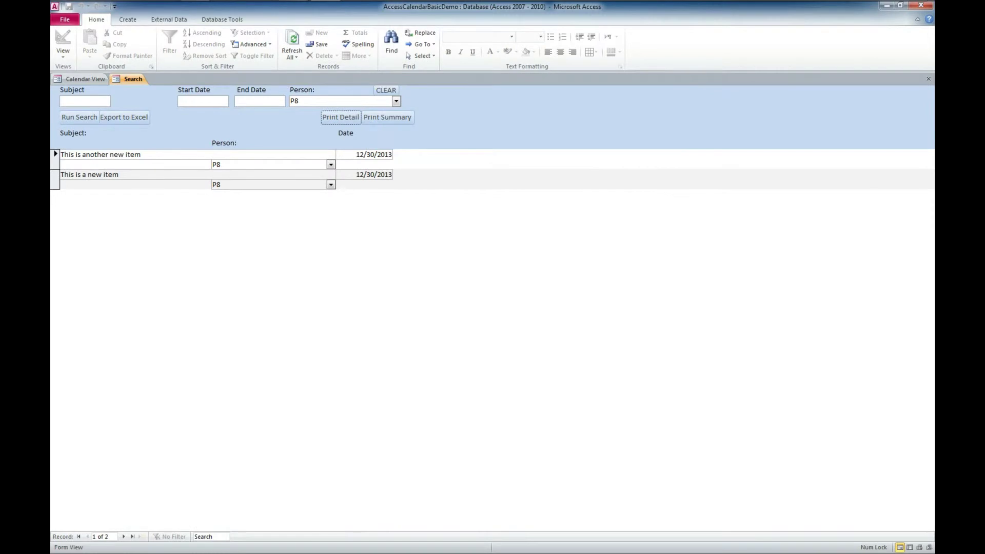
{"action": "left_click", "coordinate": [388, 117]}
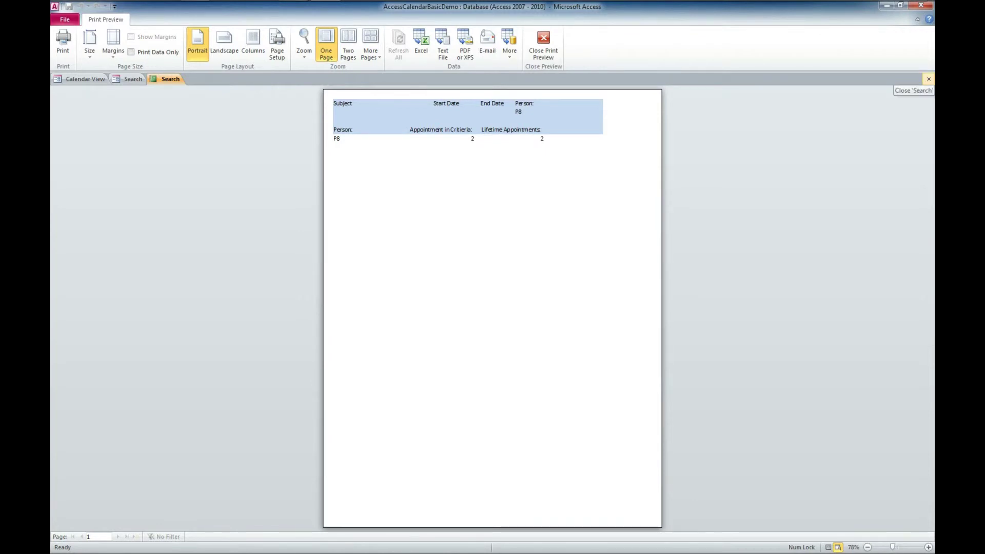
{"action": "left_click", "coordinate": [929, 78]}
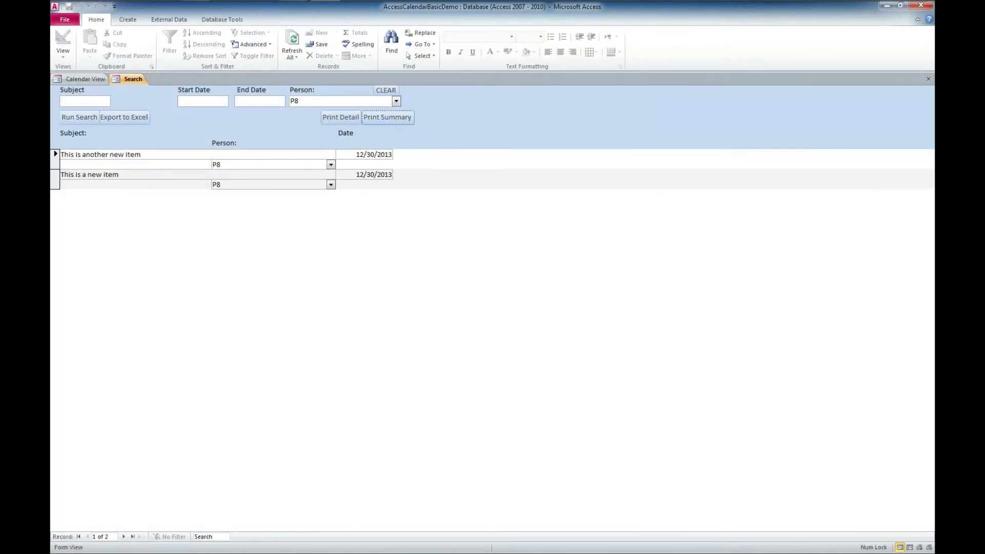
{"action": "left_click", "coordinate": [203, 101]}
{"action": "left_click", "coordinate": [260, 101]}
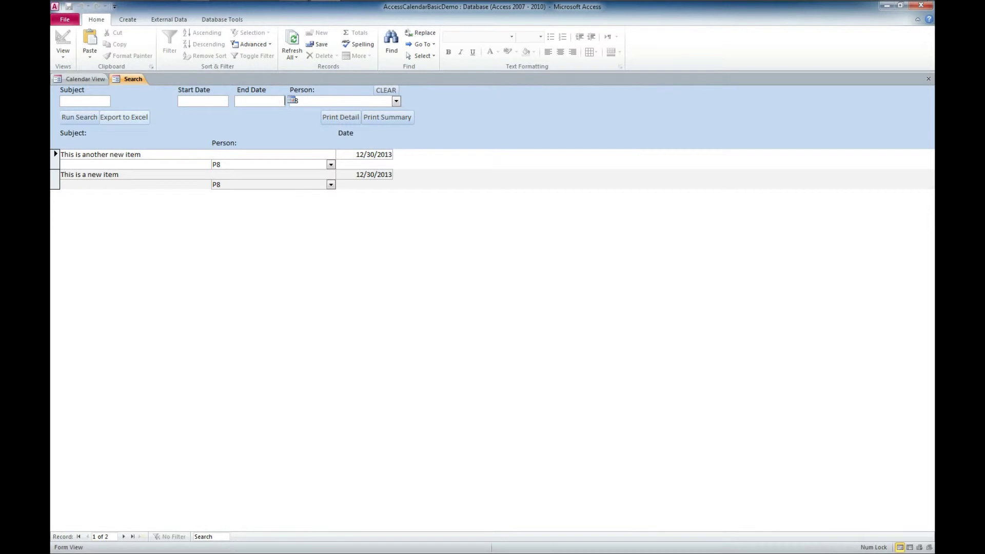
Step: Export the P8 search results to Excel, review the exported column headers, and close the workbook and the search form
{"action": "left_click", "coordinate": [124, 117]}
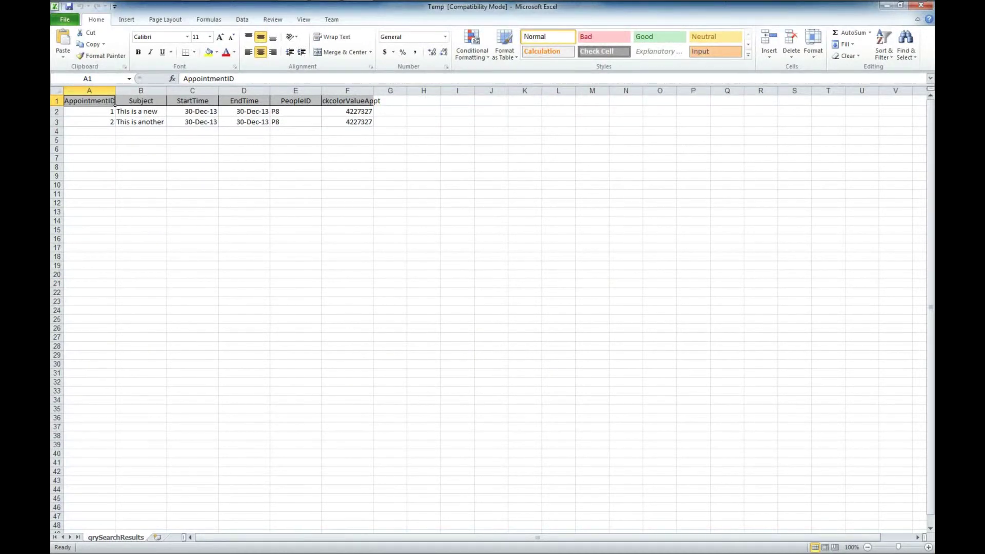
{"action": "key", "text": "Right"}
{"action": "key", "text": "Right"}
{"action": "key", "text": "Right"}
{"action": "key", "text": "Right"}
{"action": "key", "text": "Right"}
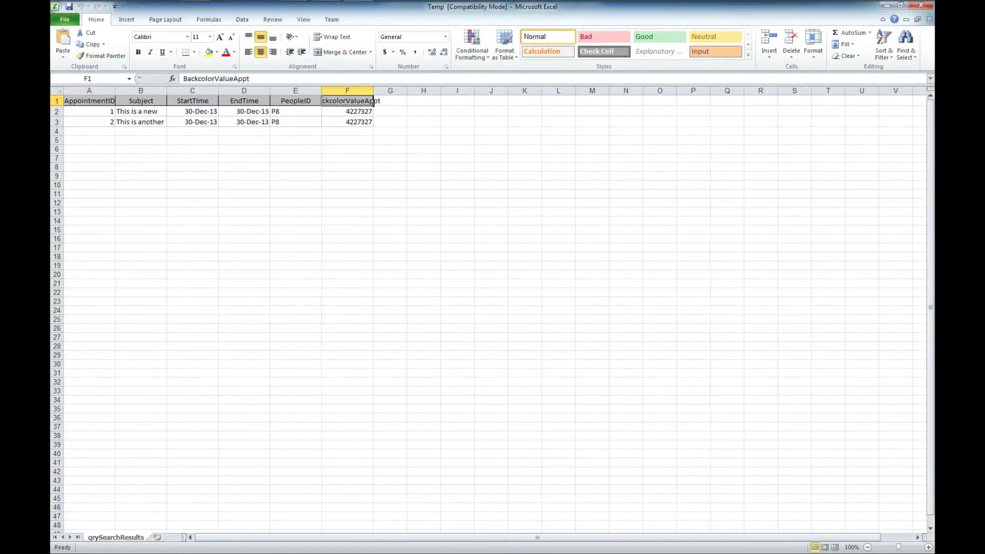
{"action": "left_click", "coordinate": [921, 6]}
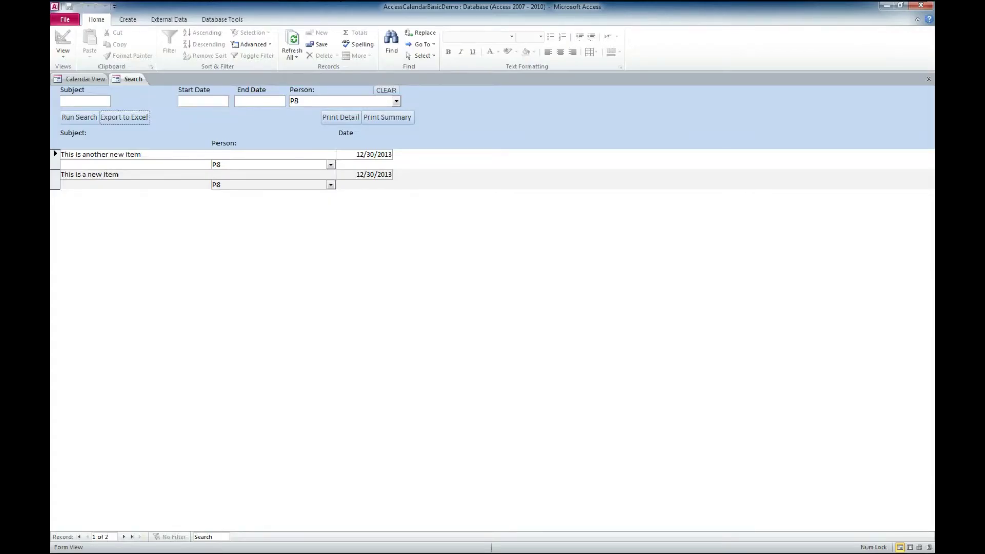
{"action": "left_click", "coordinate": [929, 79]}
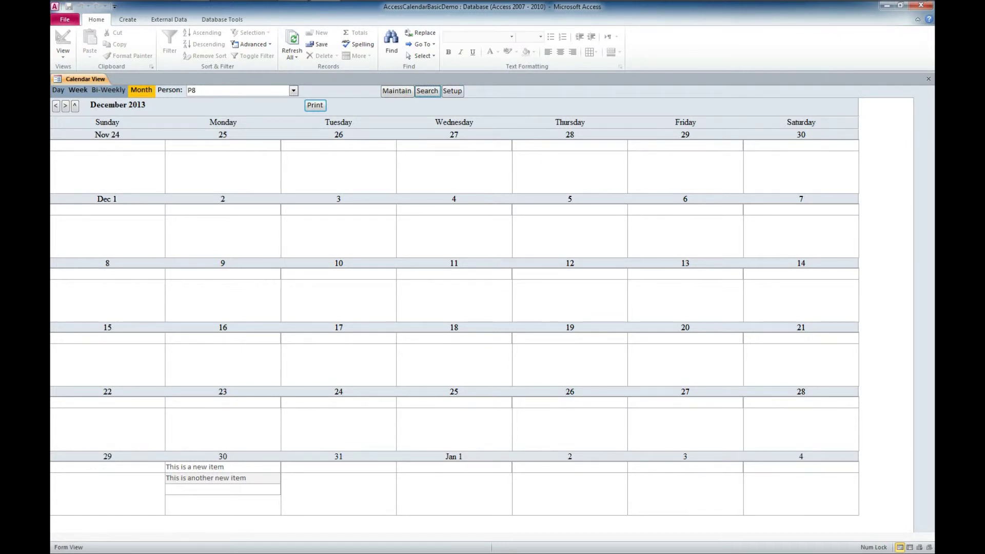
Step: Switch the December 2013 month calendar to person P7
{"action": "left_click", "coordinate": [294, 91]}
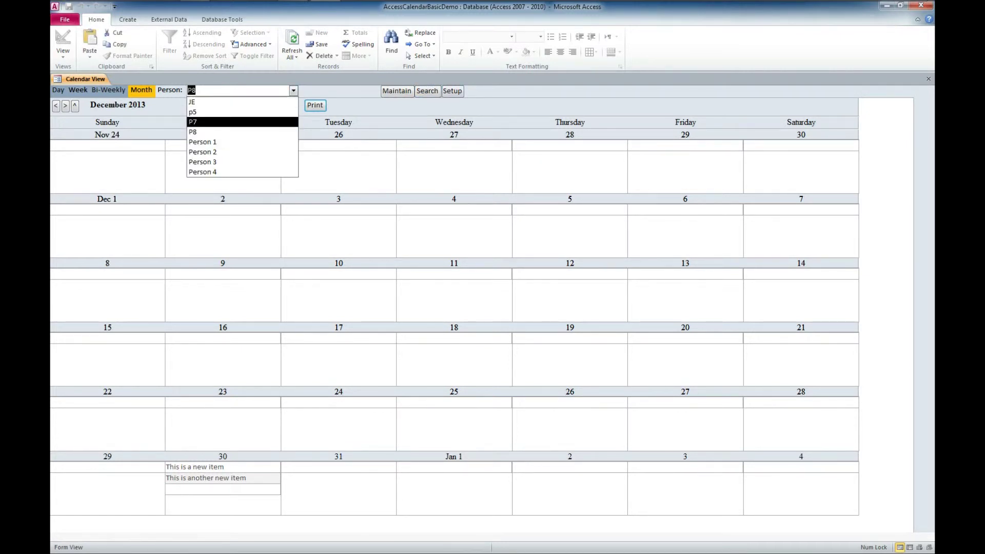
{"action": "left_click", "coordinate": [246, 122]}
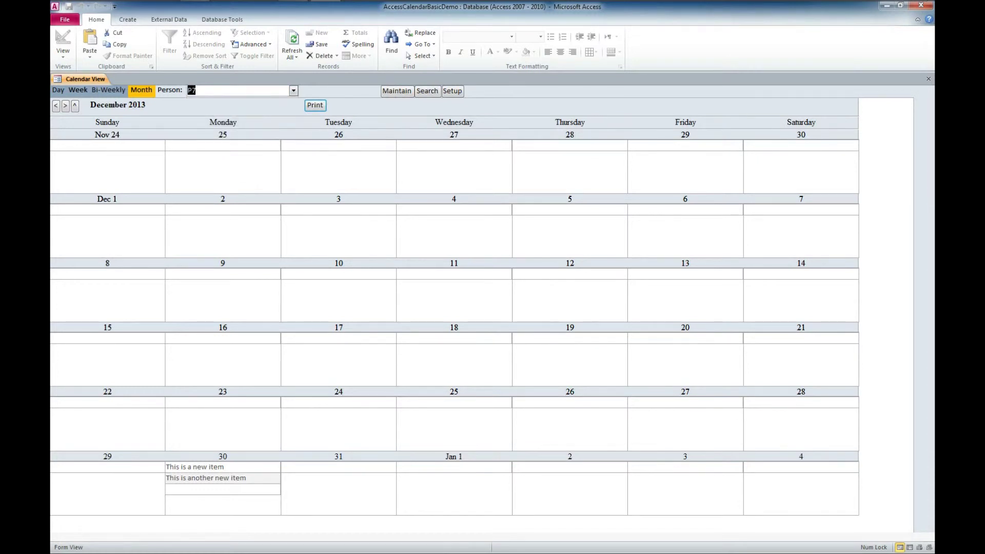
{"action": "key", "text": "alt+Down"}
{"action": "key", "text": "Up"}
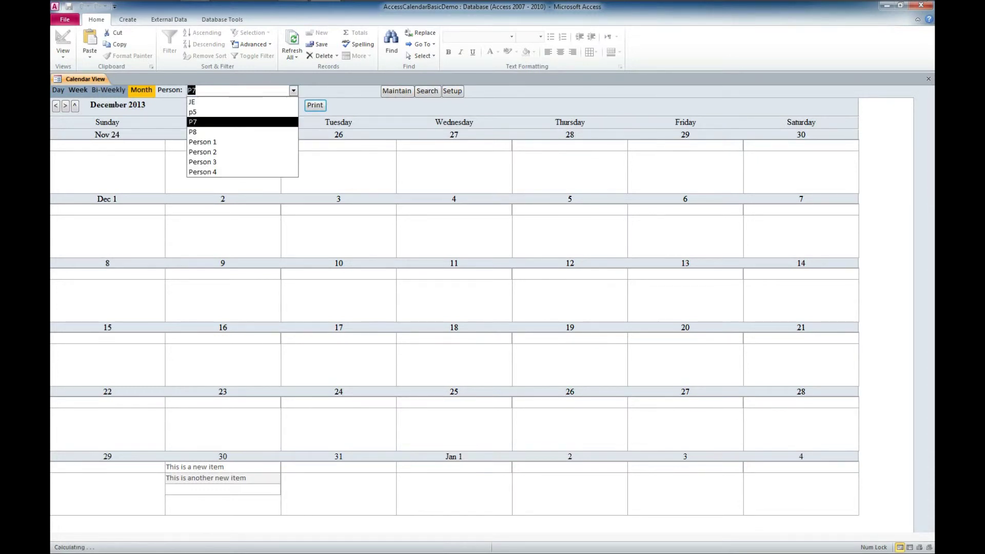
{"action": "key", "text": "Down"}
{"action": "key", "text": "Return"}
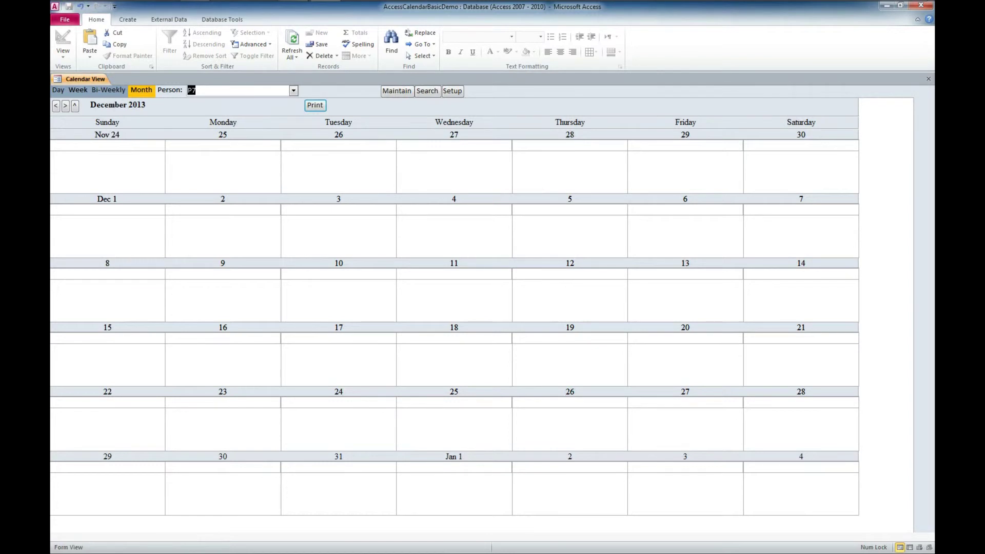
Step: Add the entry "This is person 7's task" to Monday, December 30 in P7's calendar
{"action": "left_click", "coordinate": [222, 467]}
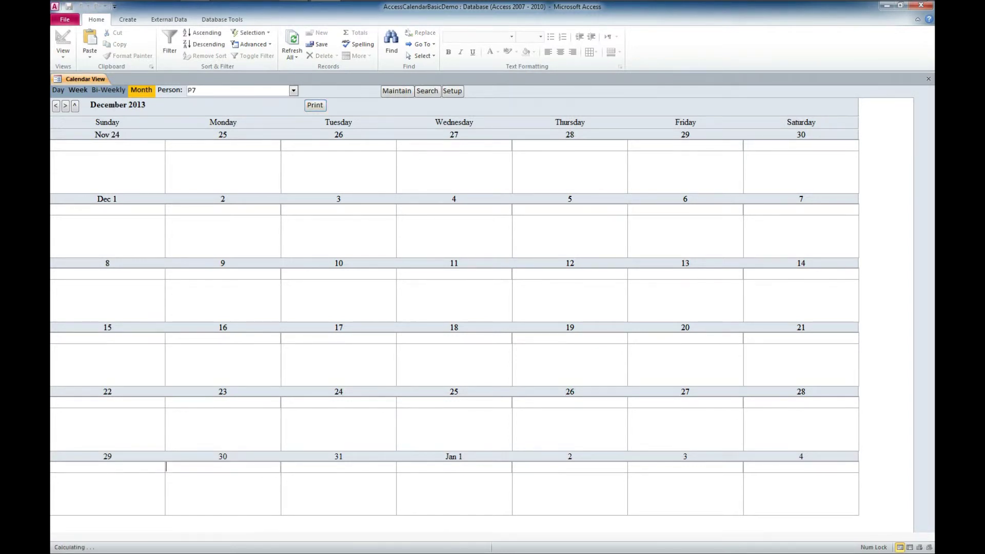
{"action": "type", "text": "This is person "}
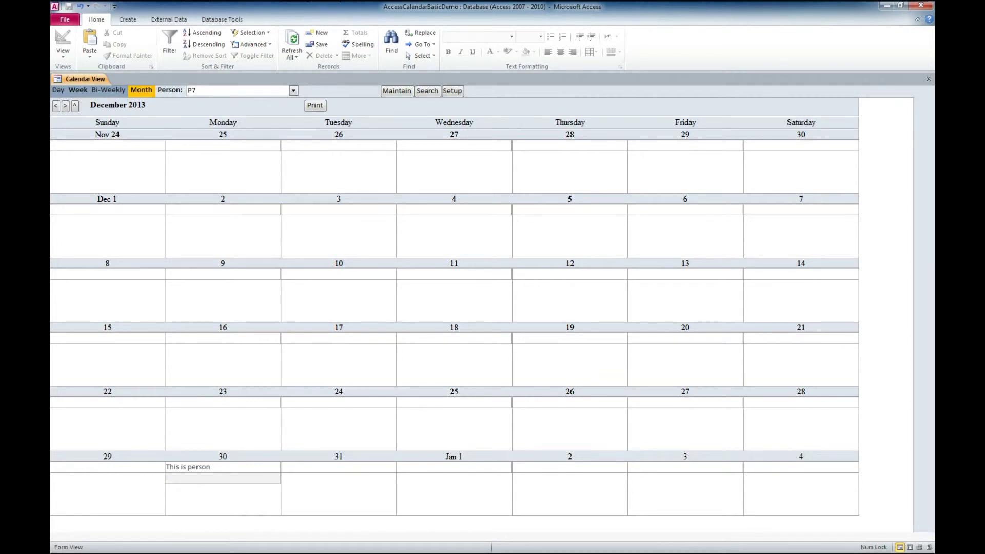
{"action": "type", "text": "7's task"}
{"action": "key", "text": "Return"}
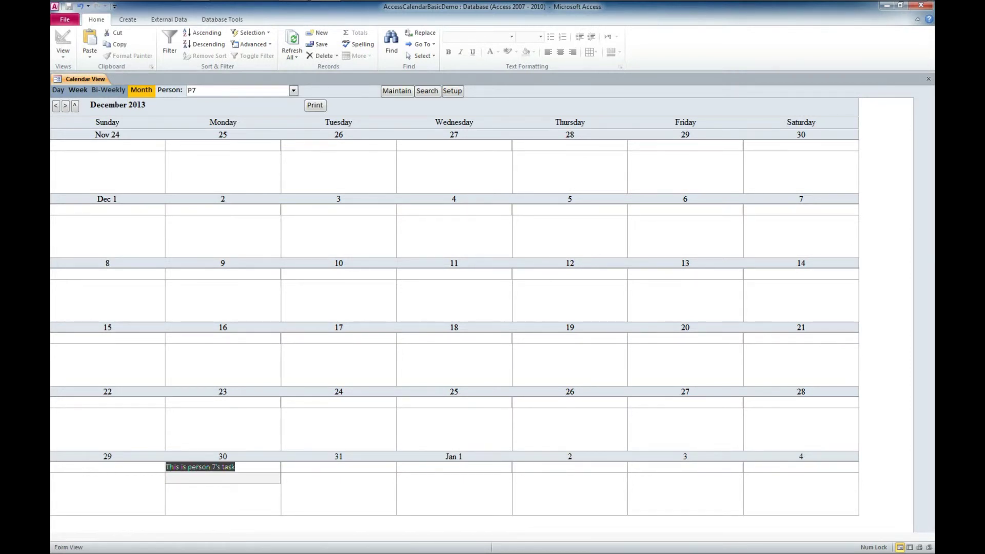
{"action": "left_click", "coordinate": [336, 210]}
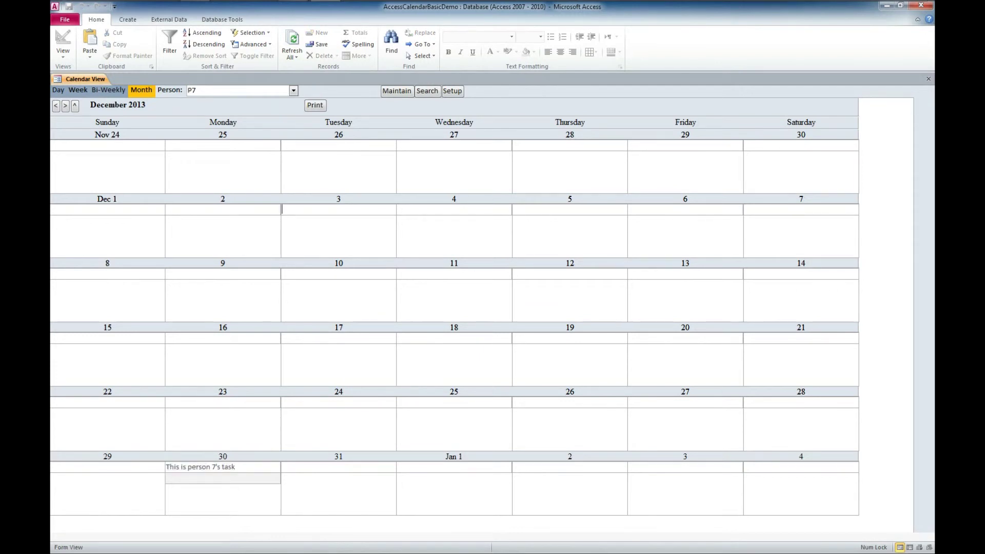
{"action": "left_click", "coordinate": [222, 478]}
Step: Preview the detail search report for all persons, and close the preview and the search form
{"action": "left_click", "coordinate": [427, 91]}
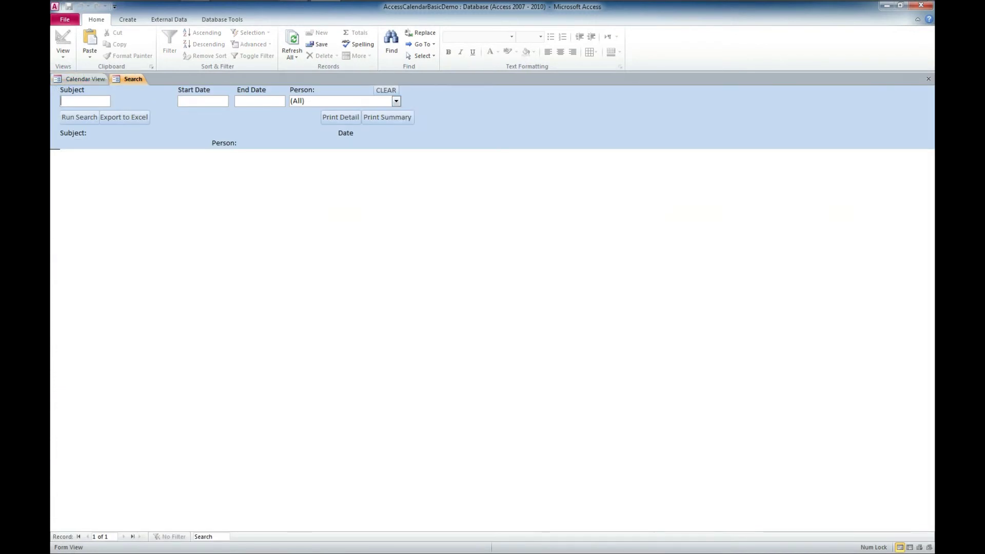
{"action": "left_click", "coordinate": [341, 117]}
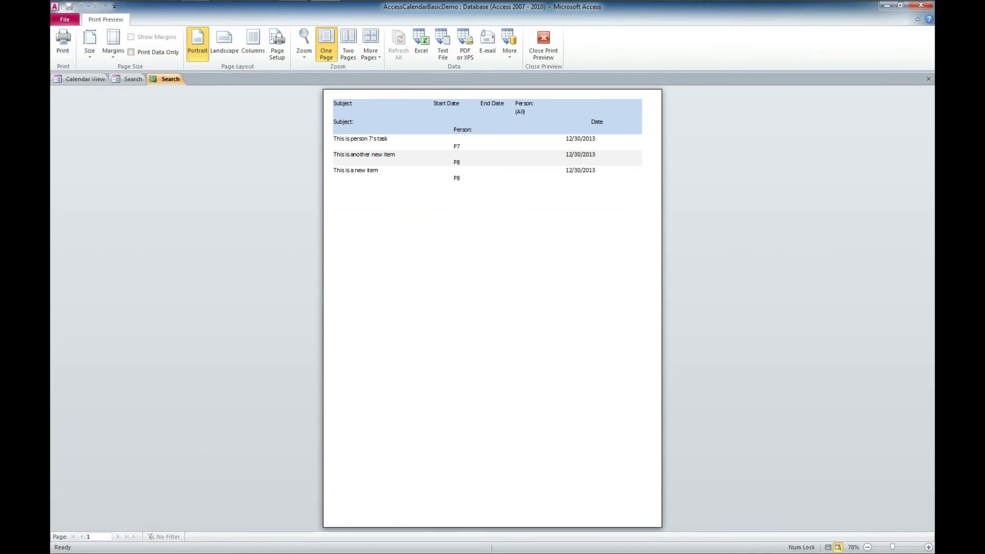
{"action": "left_click", "coordinate": [928, 79]}
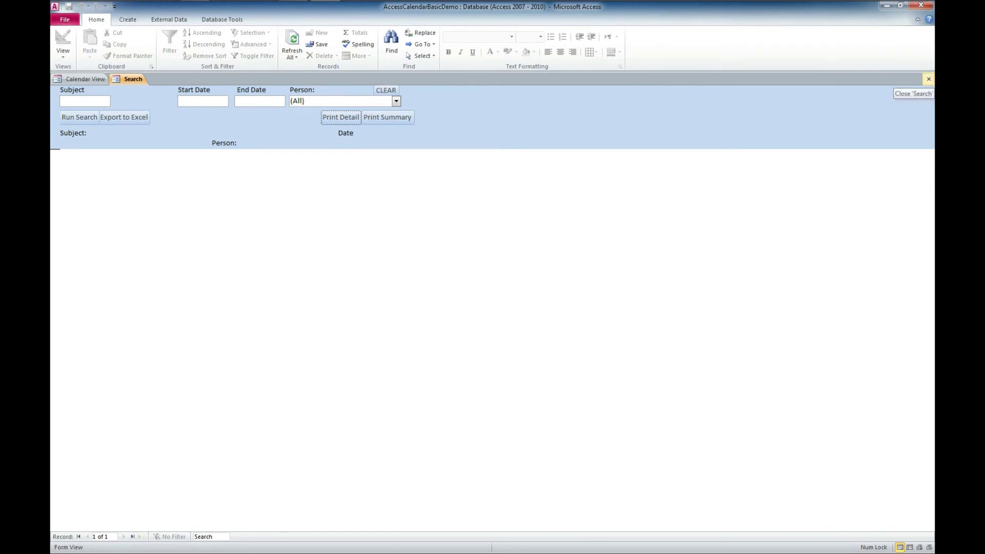
{"action": "left_click", "coordinate": [928, 79]}
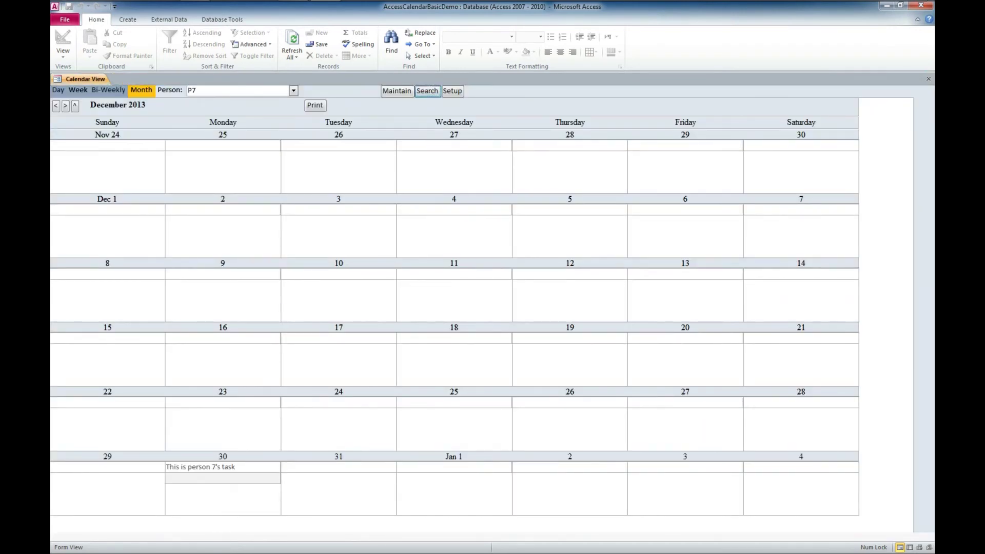